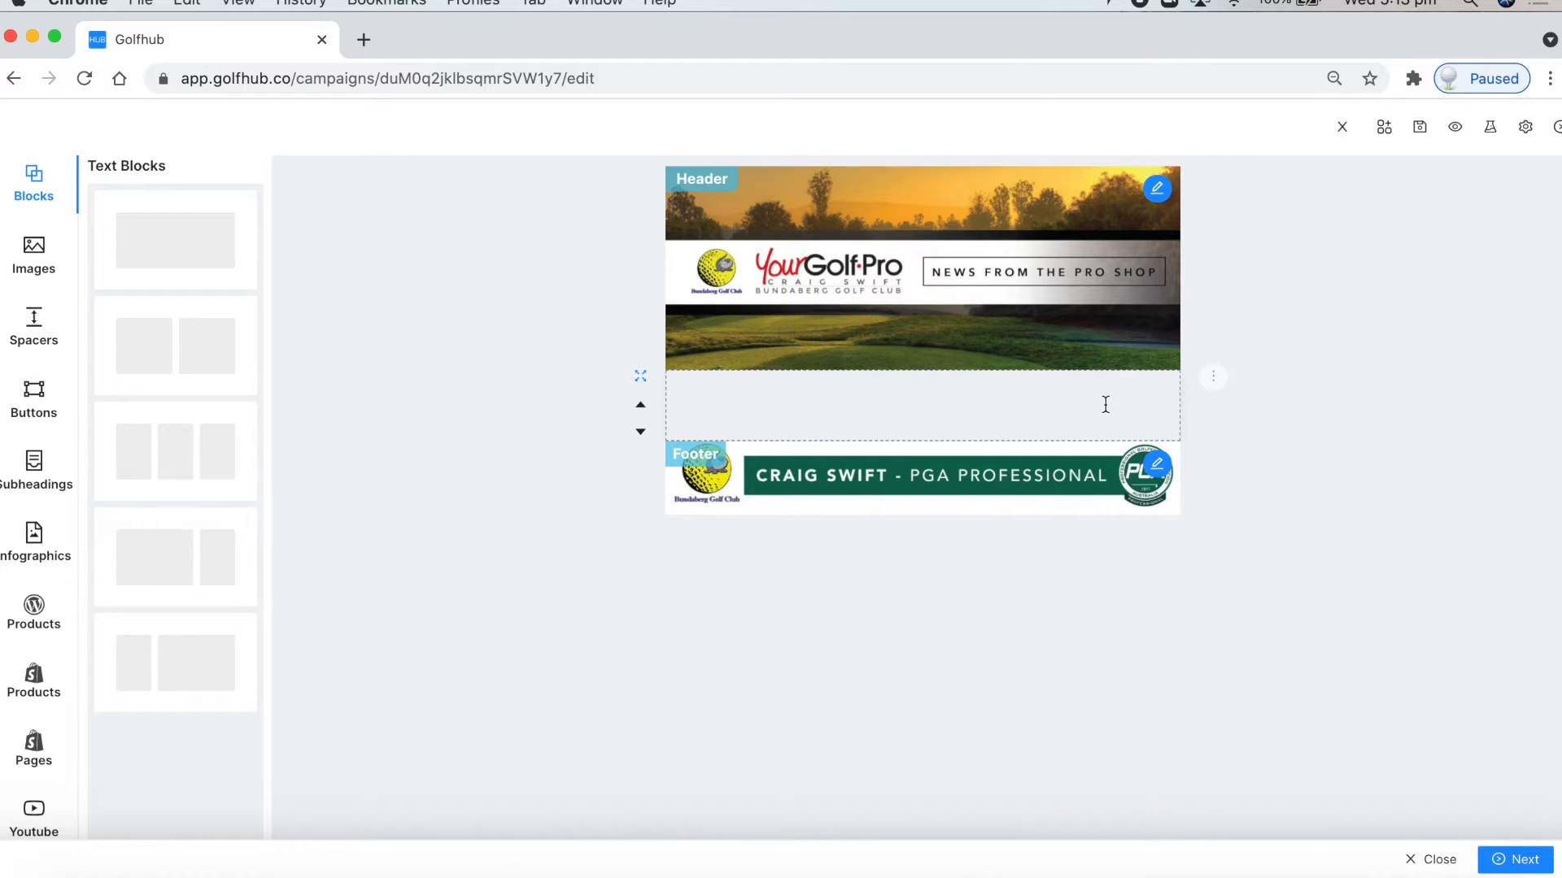
Apply the RUOK template to the campaign, replacing the current contents.
left_click(1331, 325)
left_click(1384, 128)
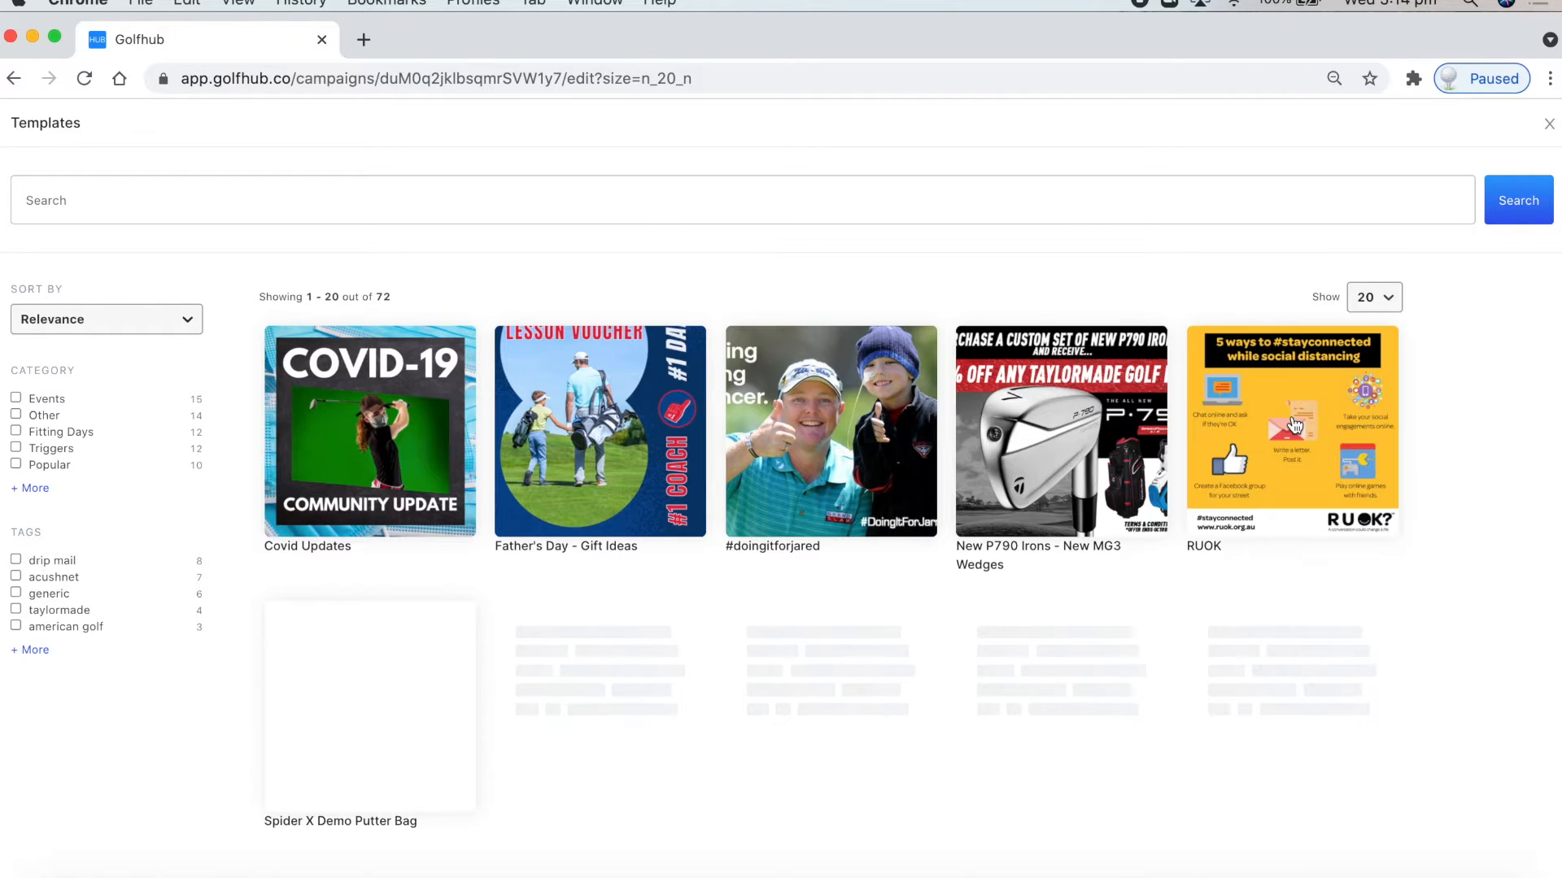
left_click(1277, 421)
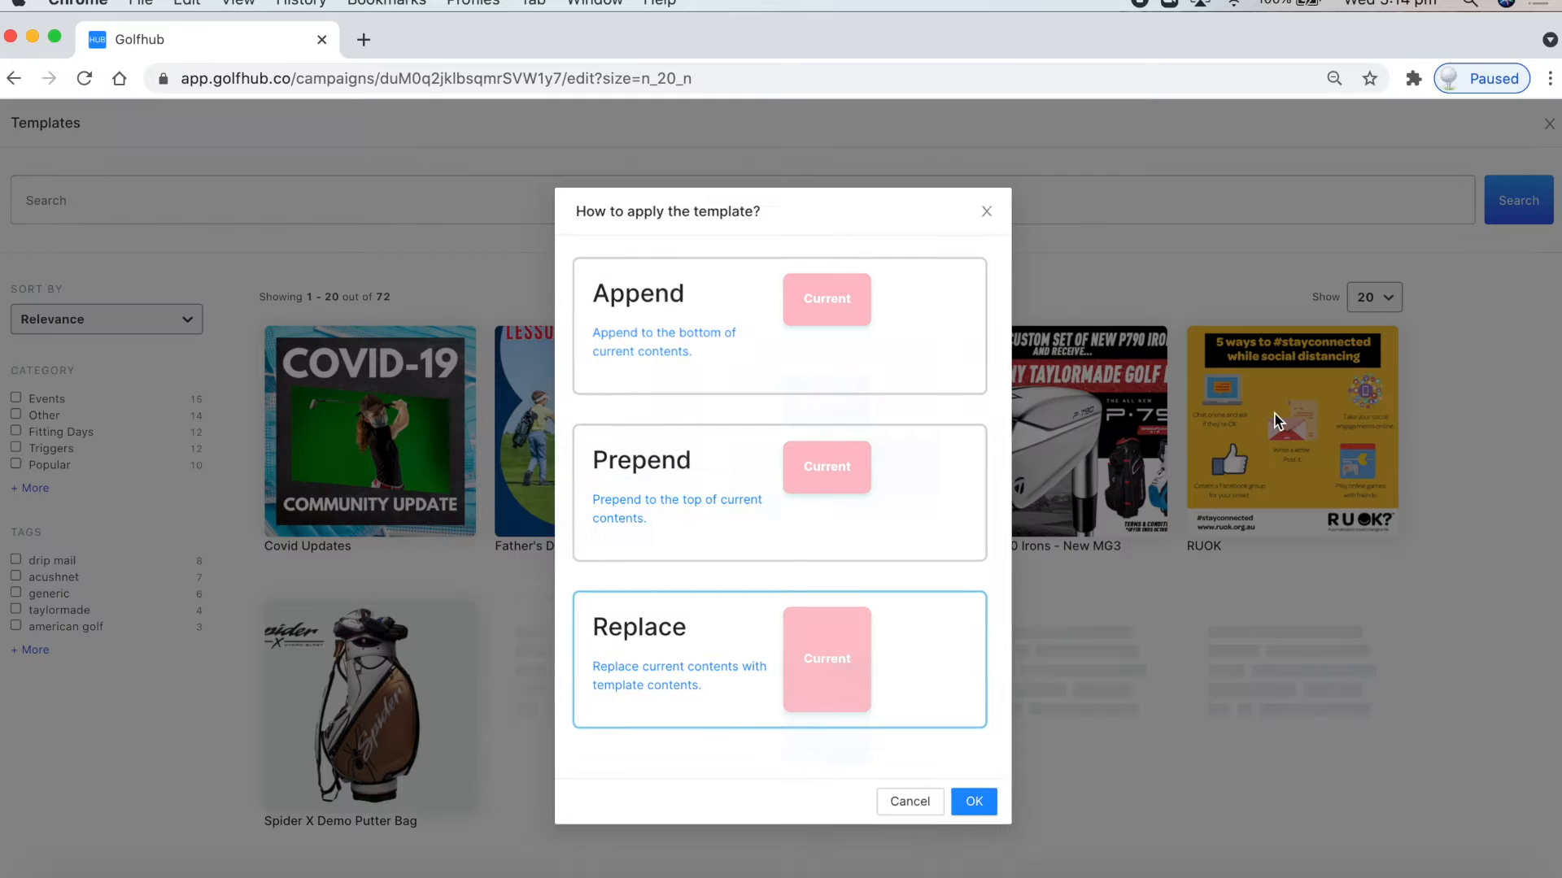
left_click(974, 803)
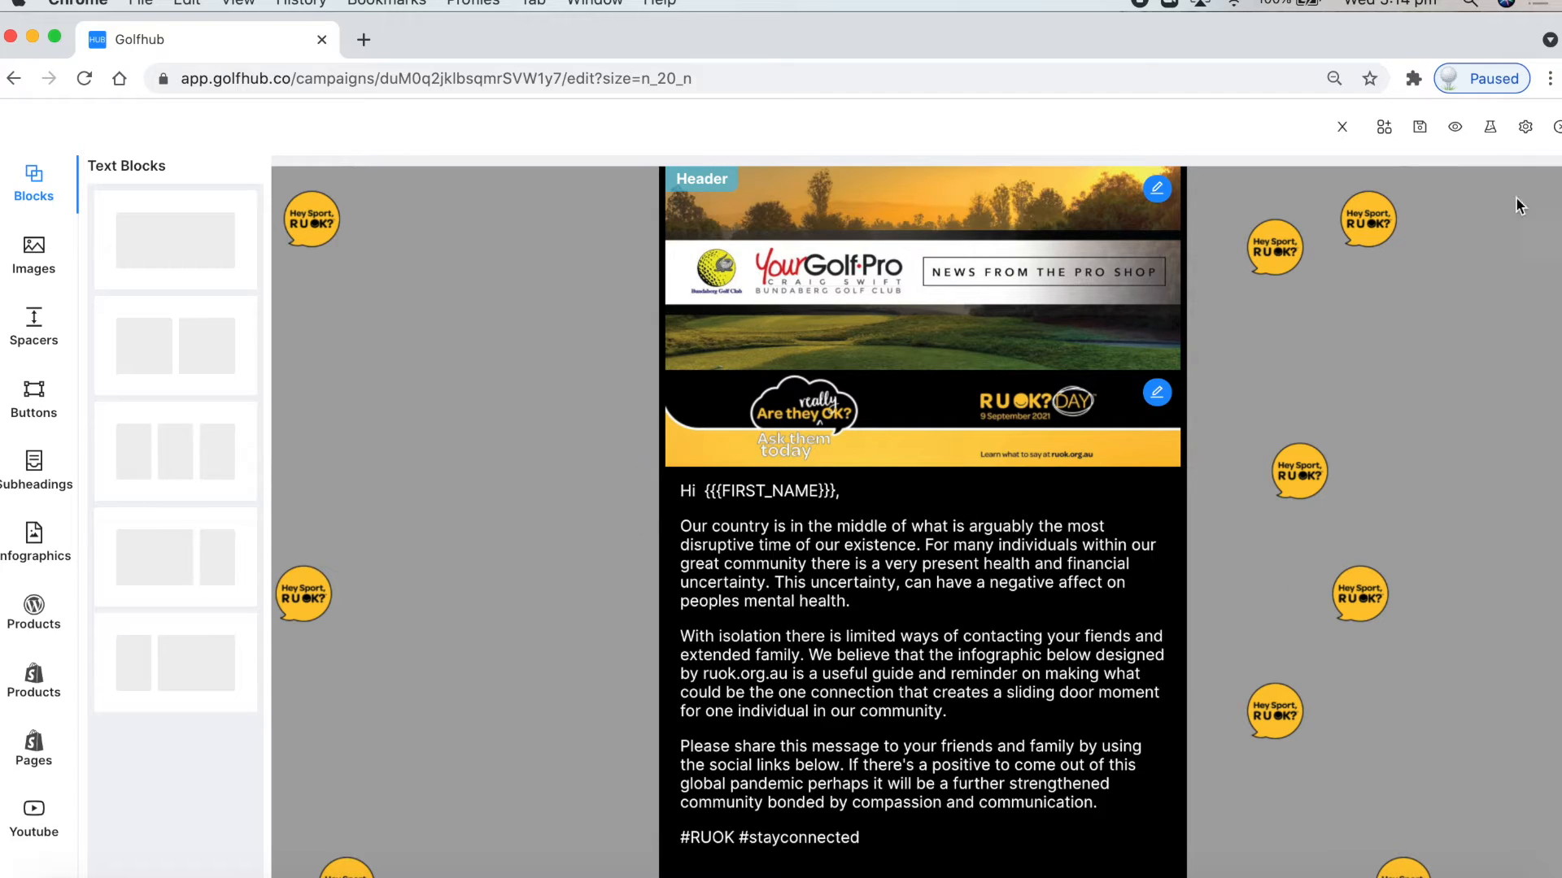
left_click(1521, 136)
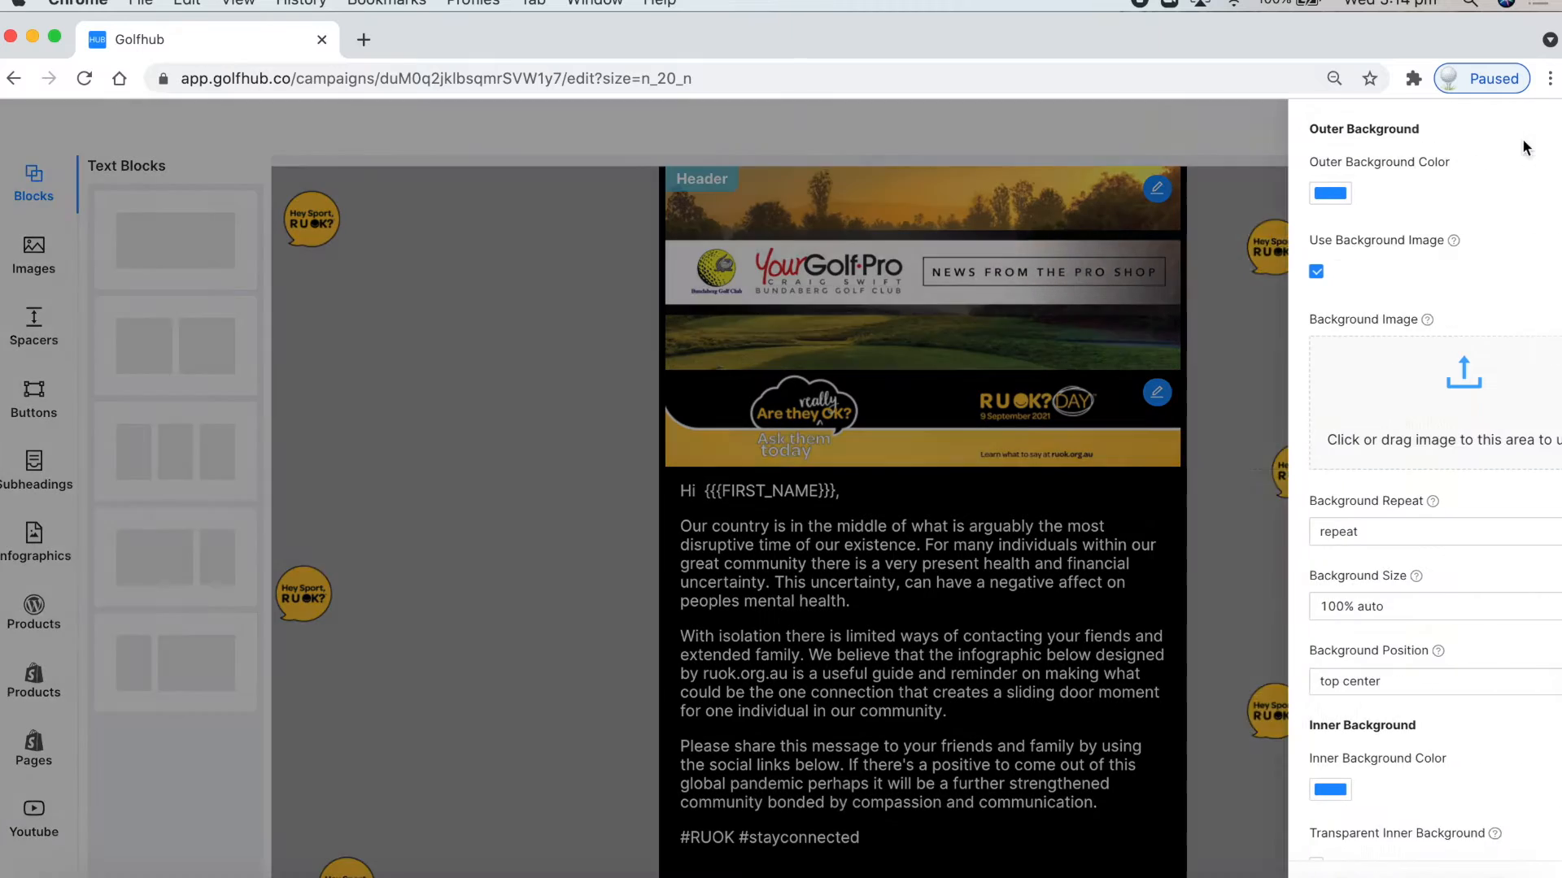
left_click(1546, 127)
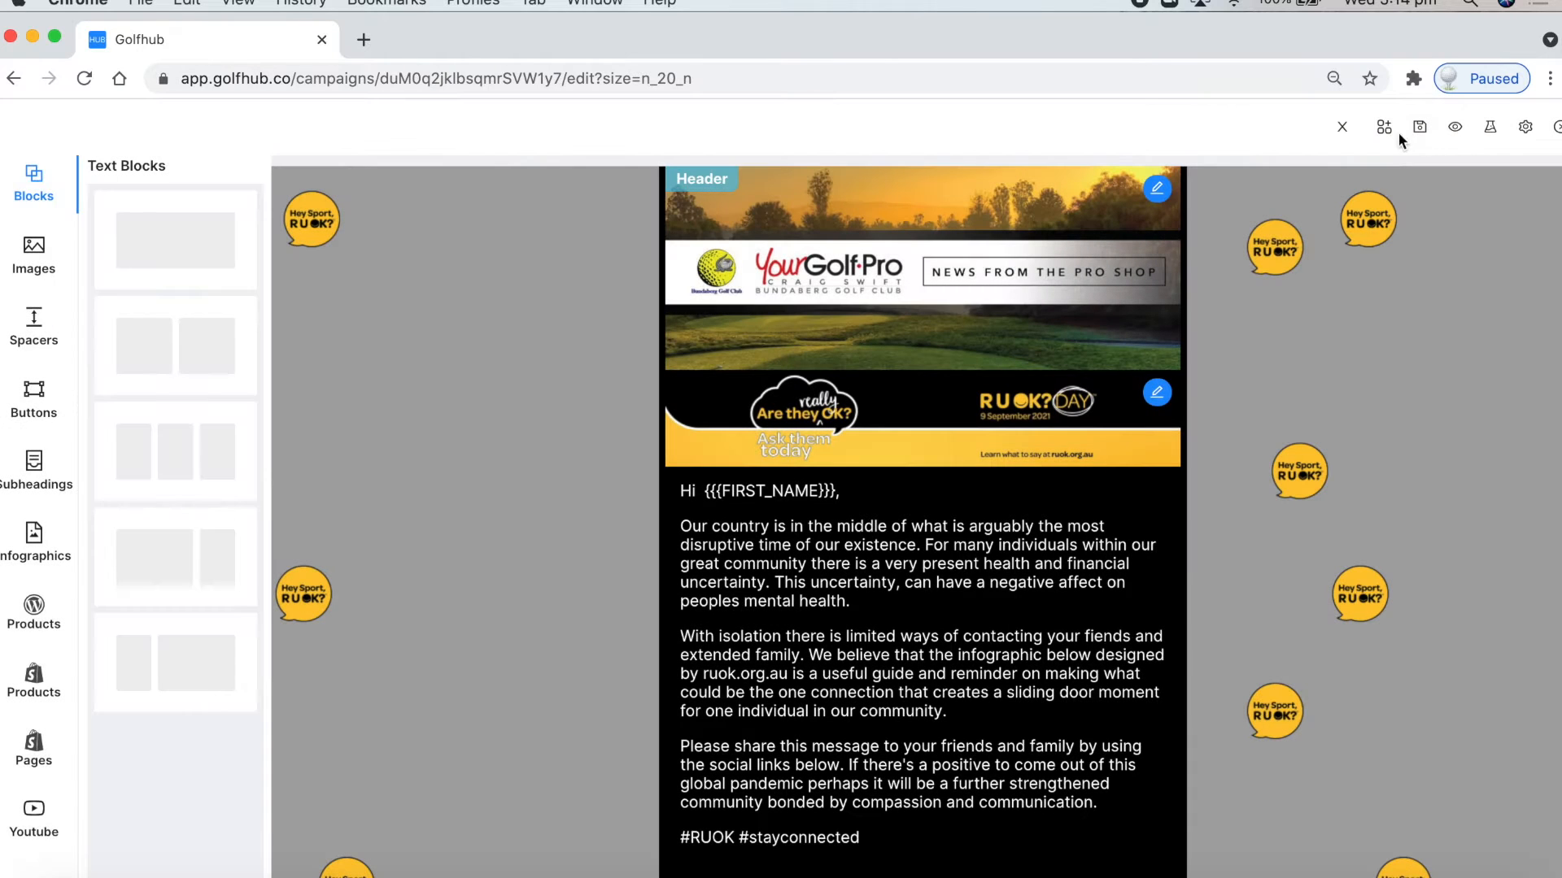
left_click(1527, 130)
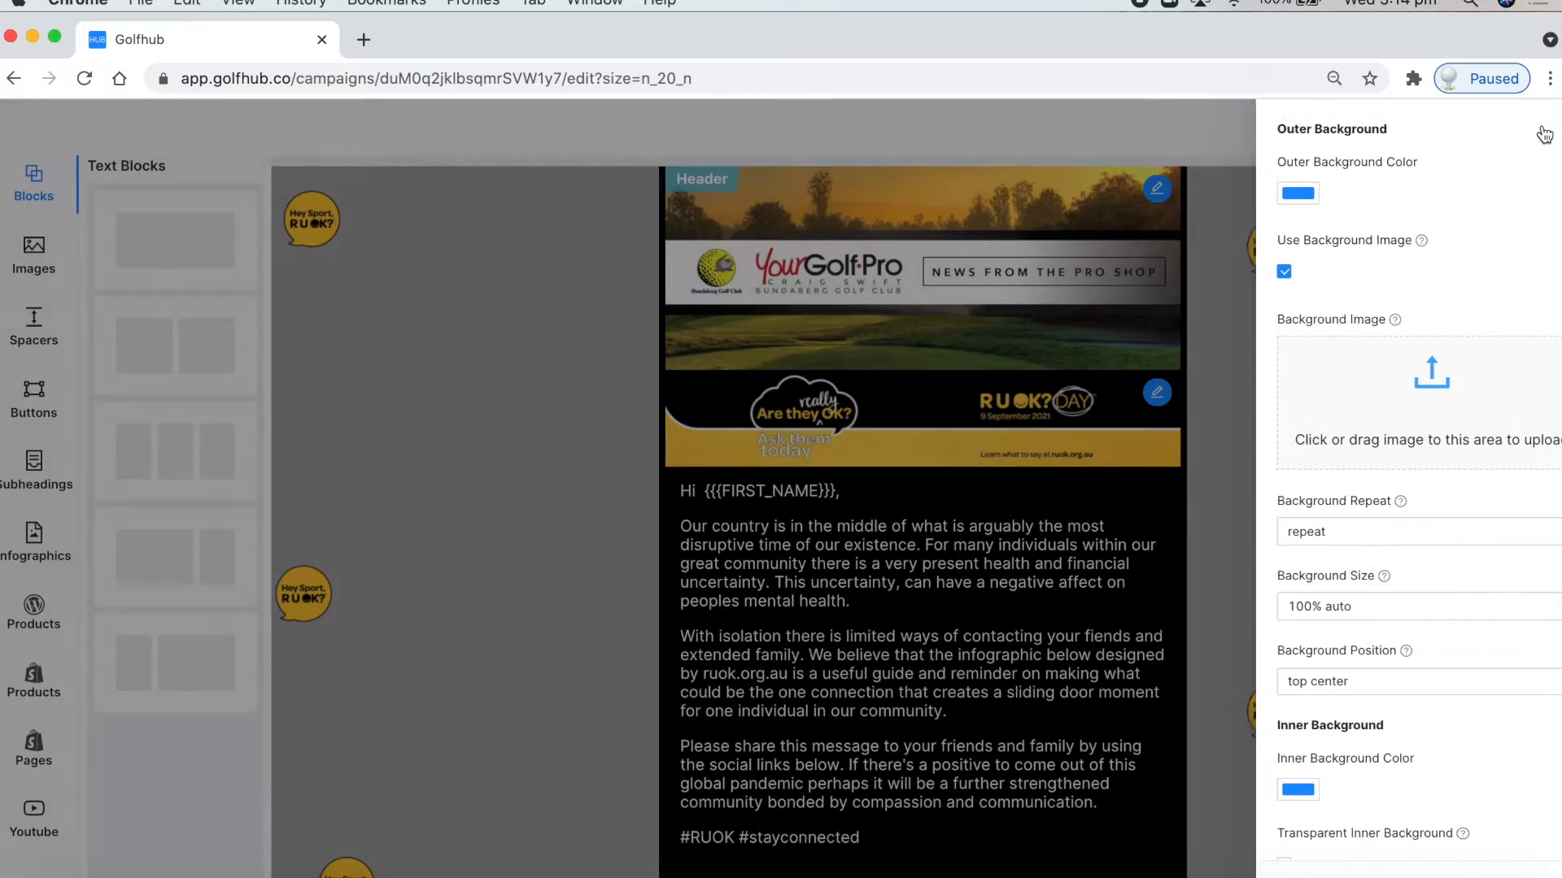
left_click(1544, 134)
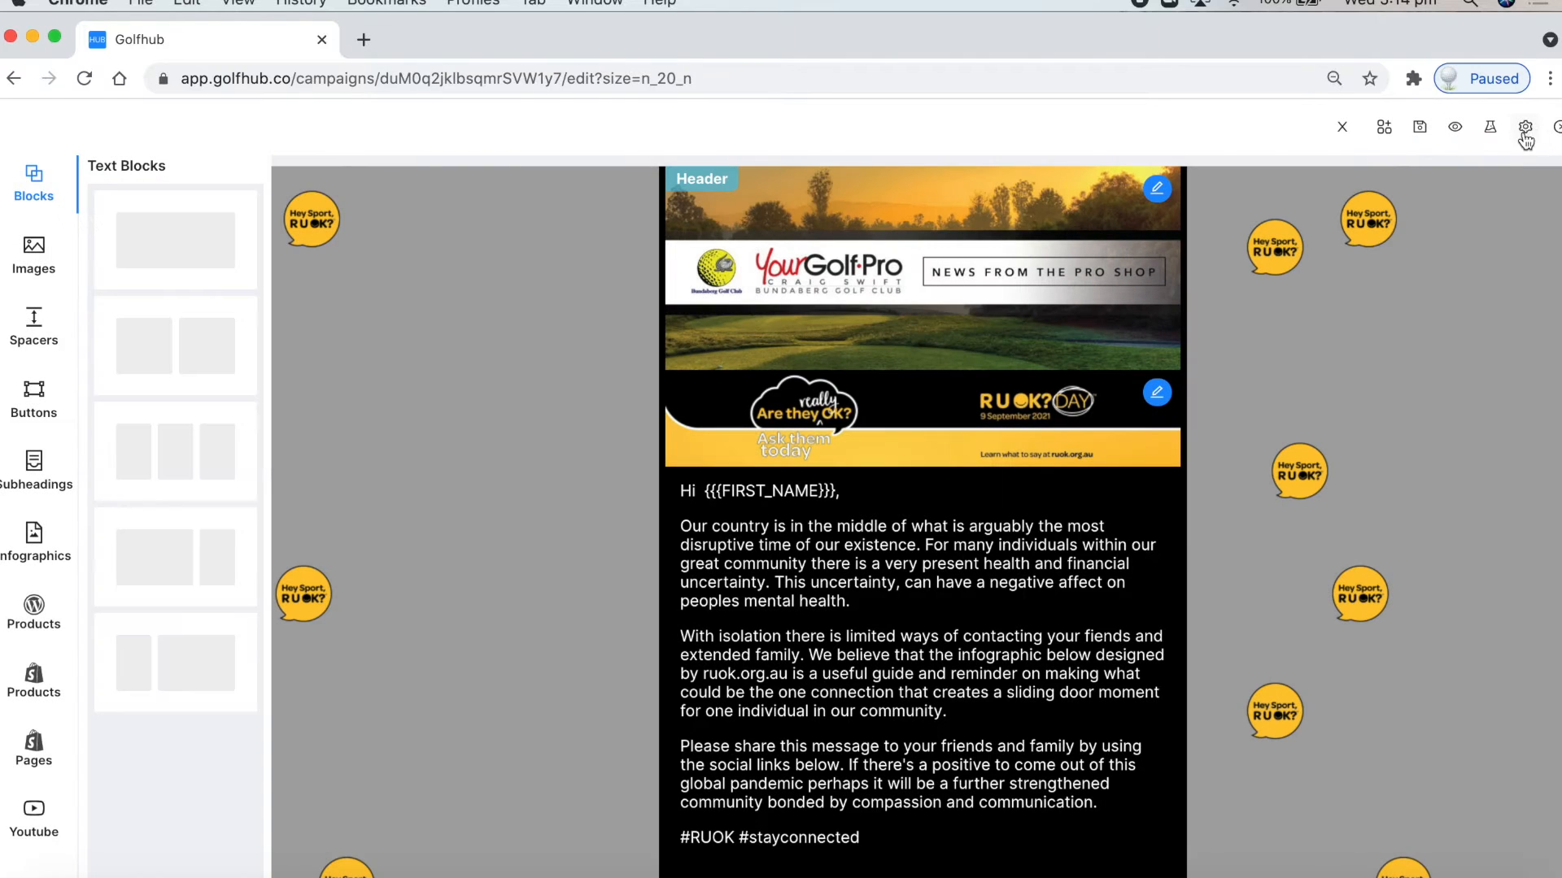
Turn off the outer background image and set the outer background colour to dark blue 295680.
left_click(1525, 129)
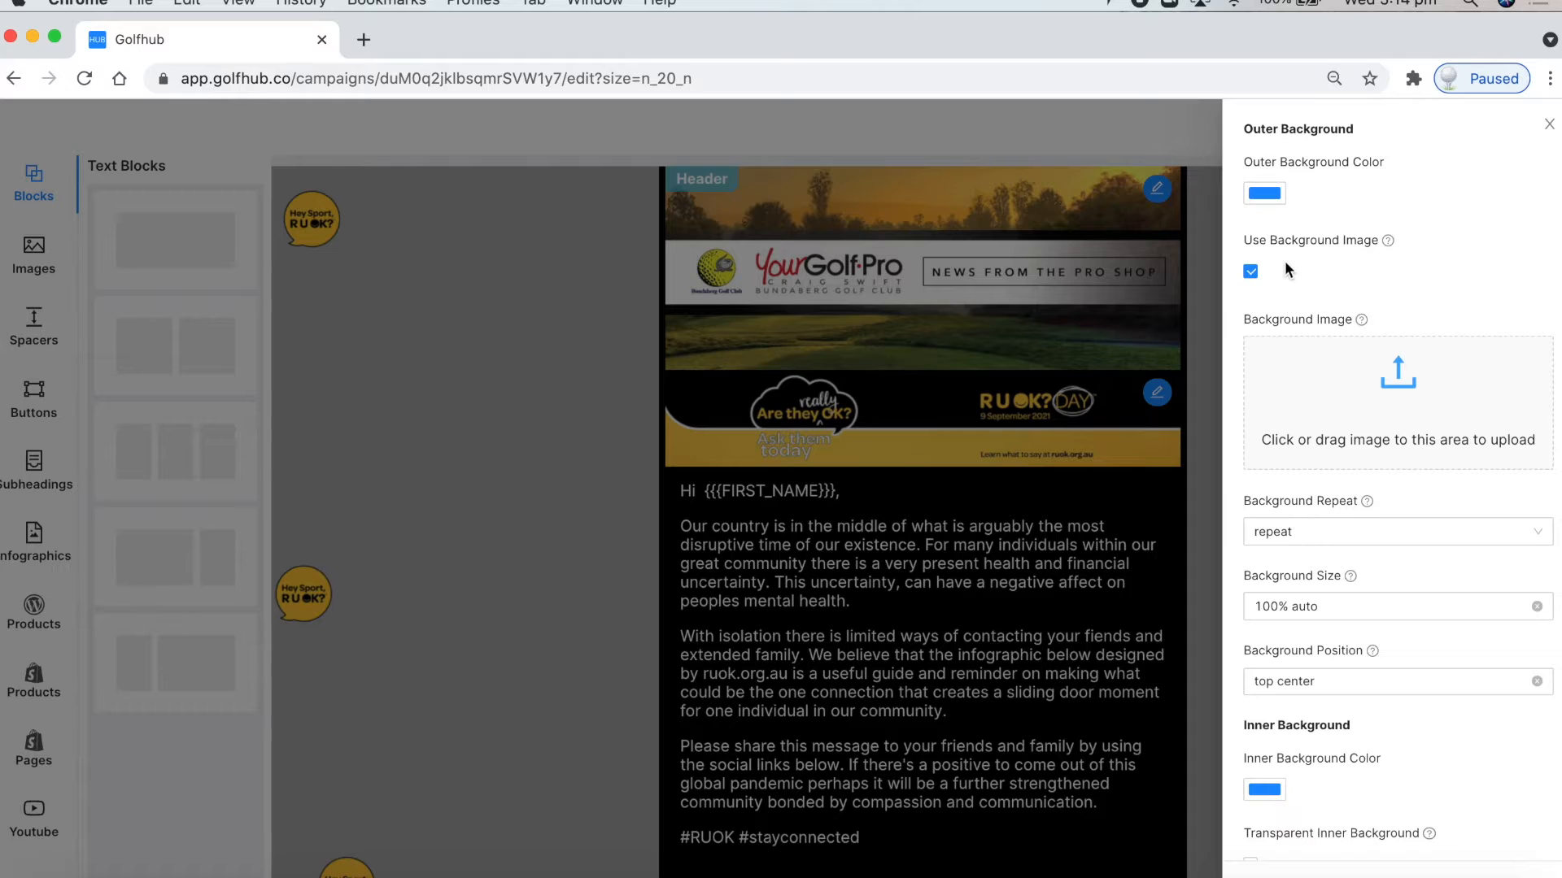
left_click(1251, 272)
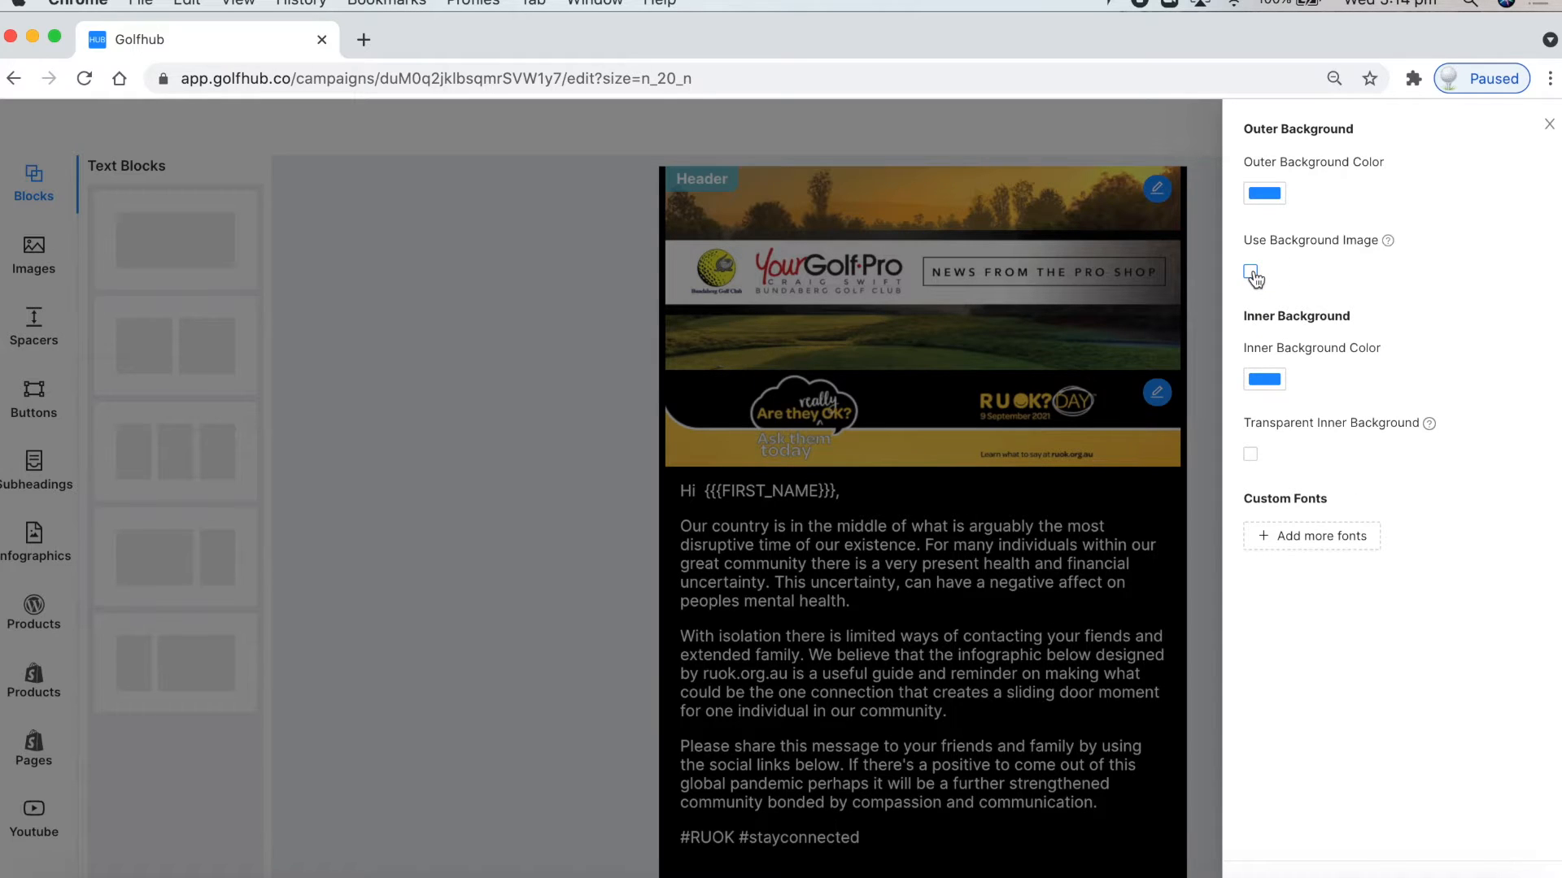
left_click(1268, 202)
left_click(1427, 175)
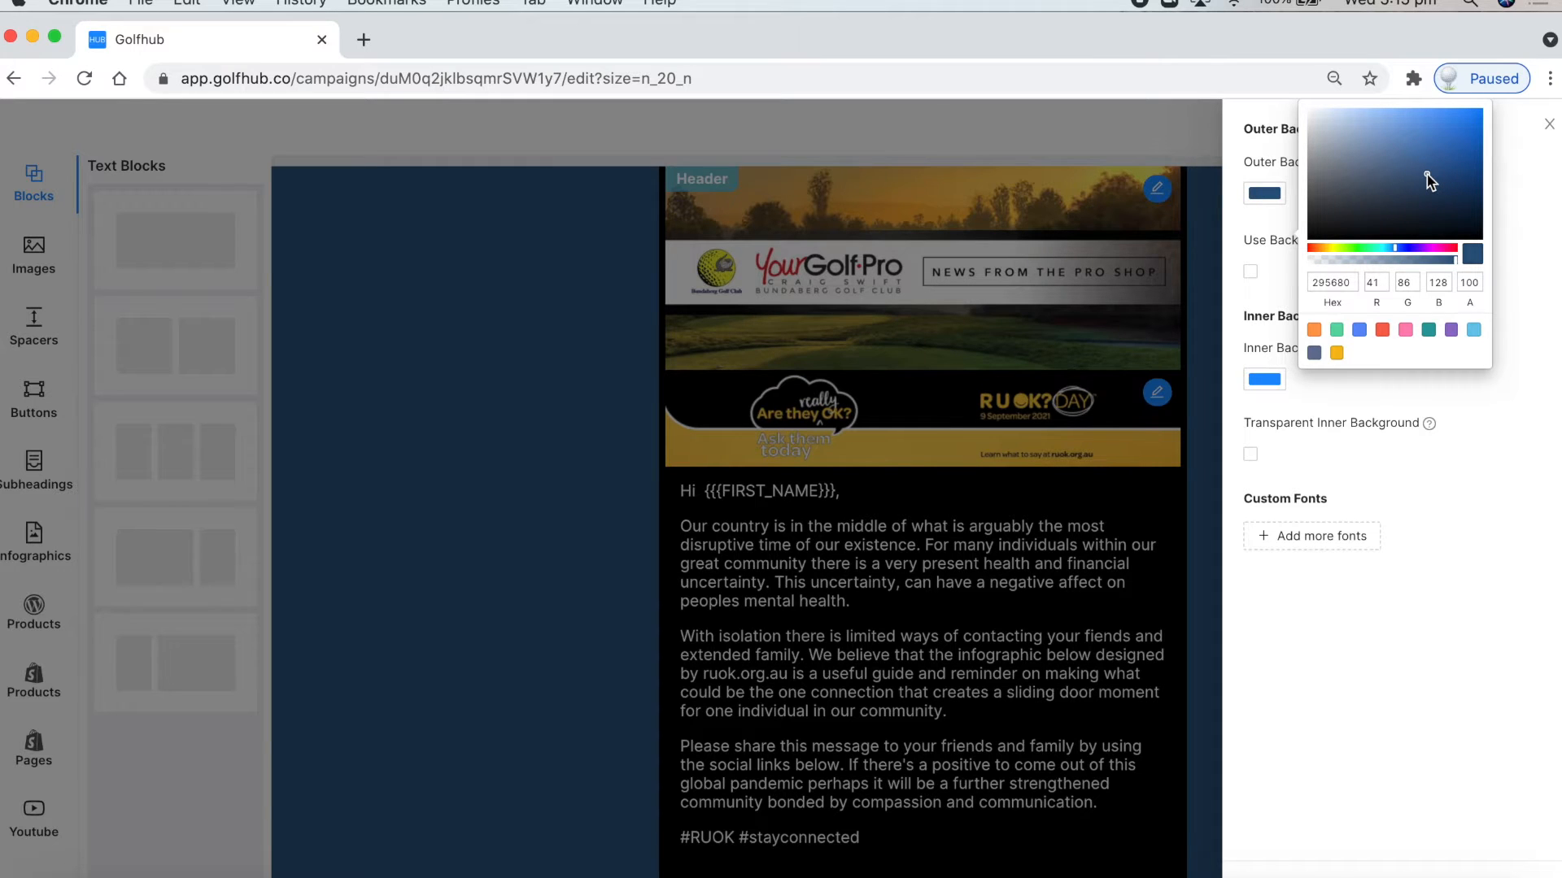
Turn the outer background image back on and upload the golf ball PNG from the desktop as the image.
left_click(1255, 262)
left_click(1251, 272)
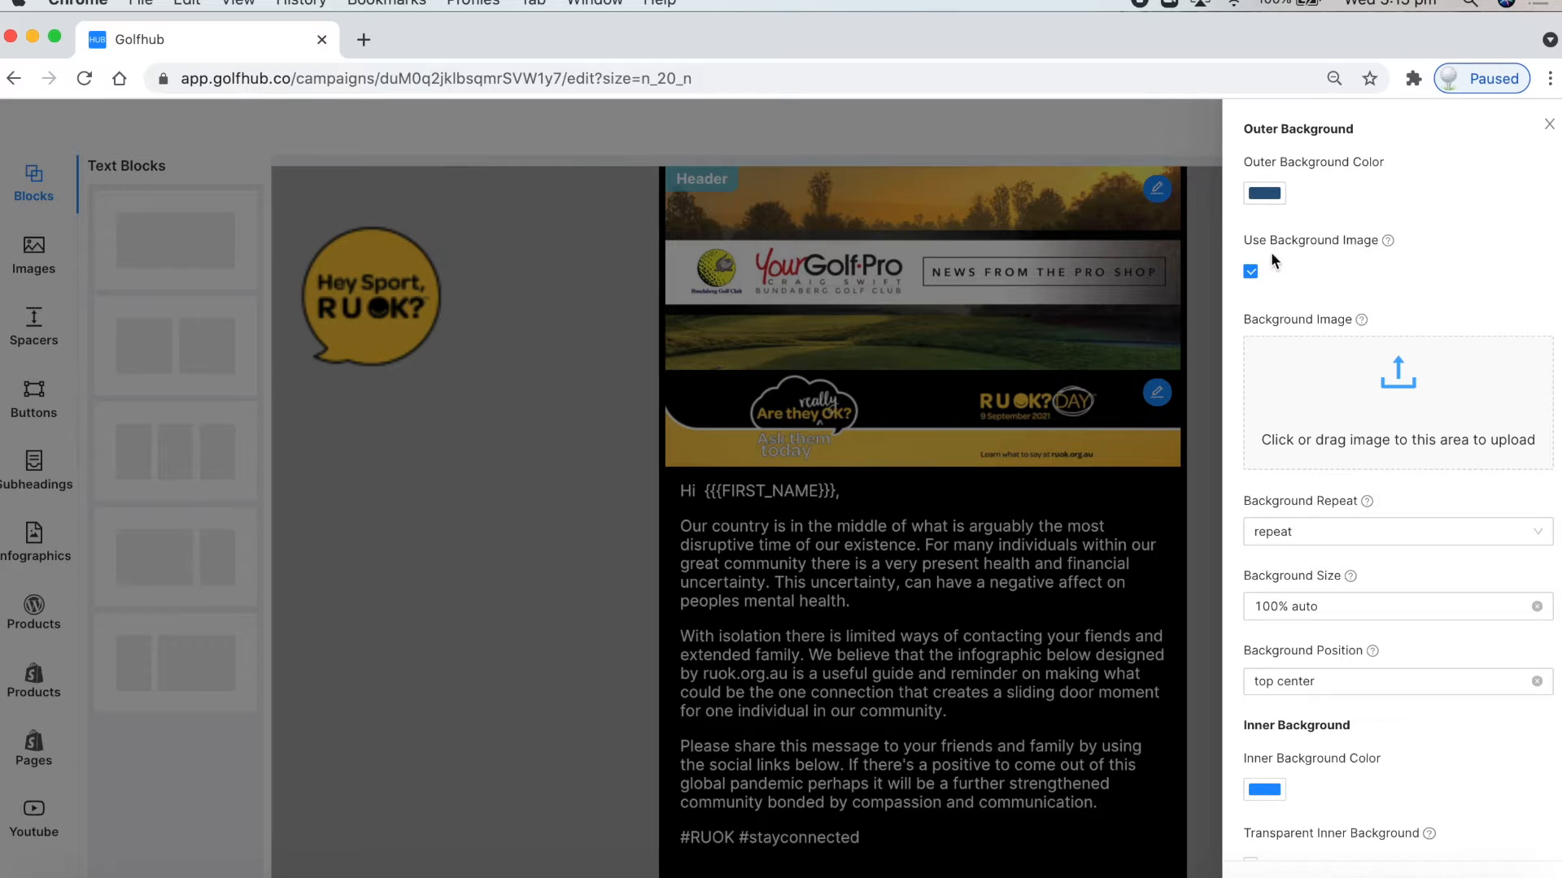
left_click_drag(1427, 47, 1237, 29)
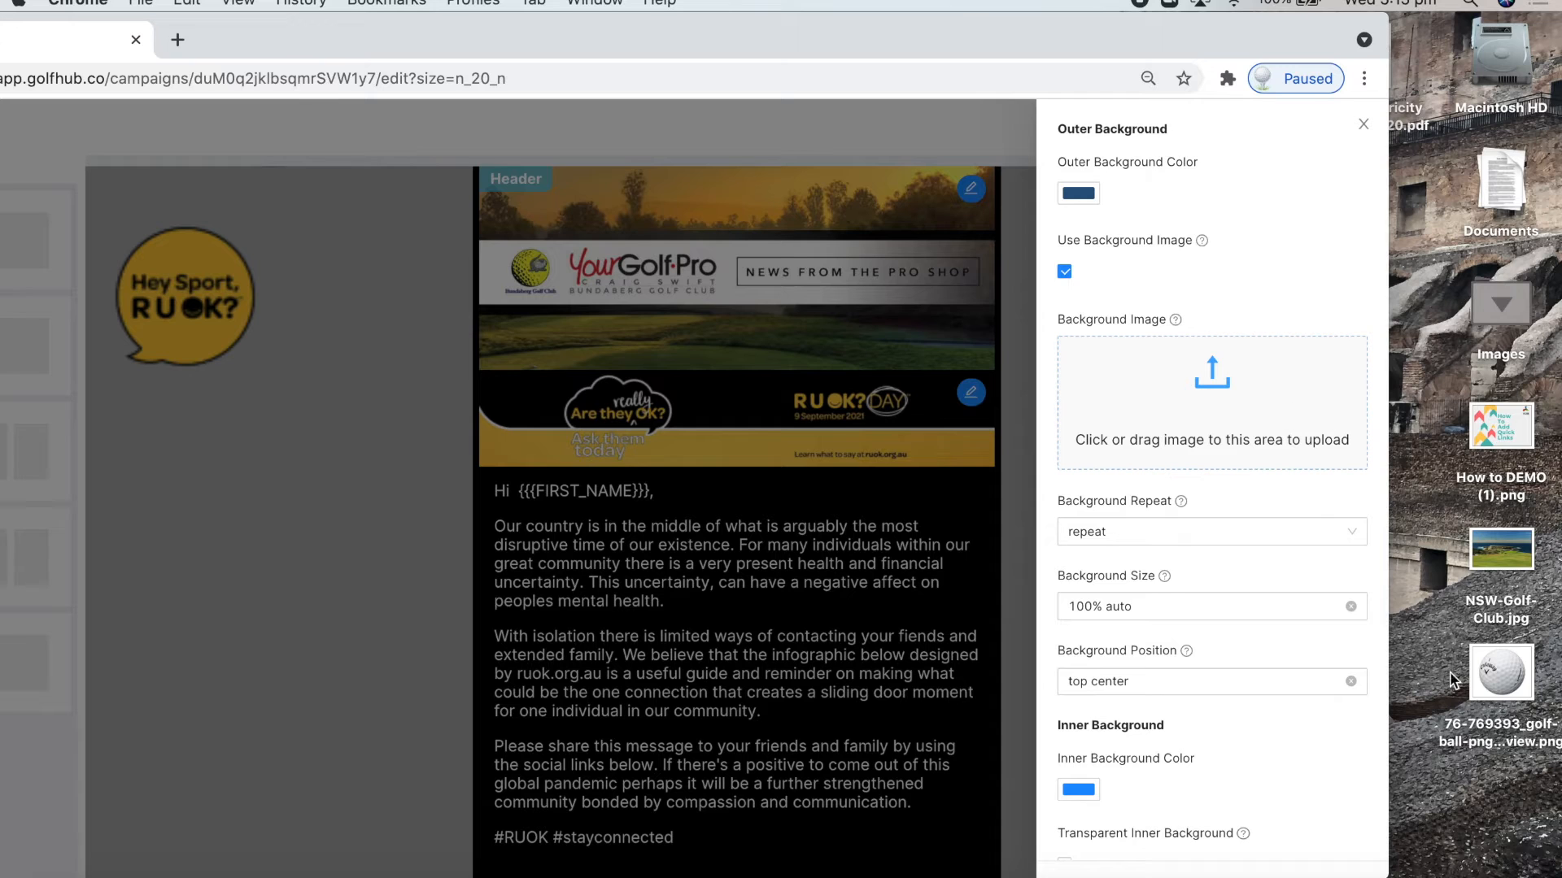
left_click_drag(1501, 673, 1261, 379)
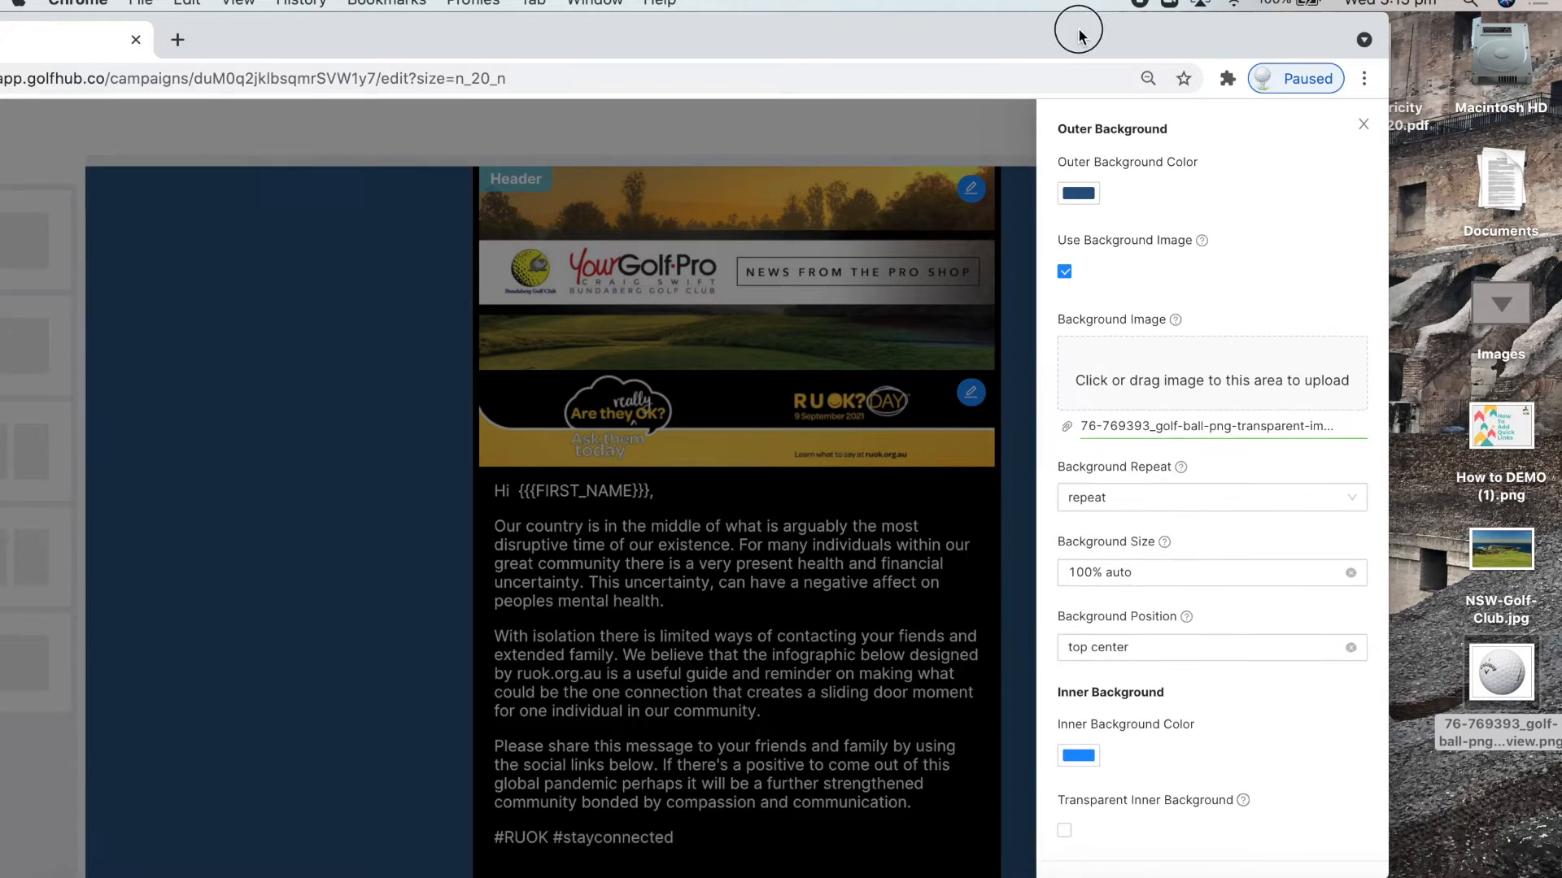
left_click_drag(1078, 34, 1263, 34)
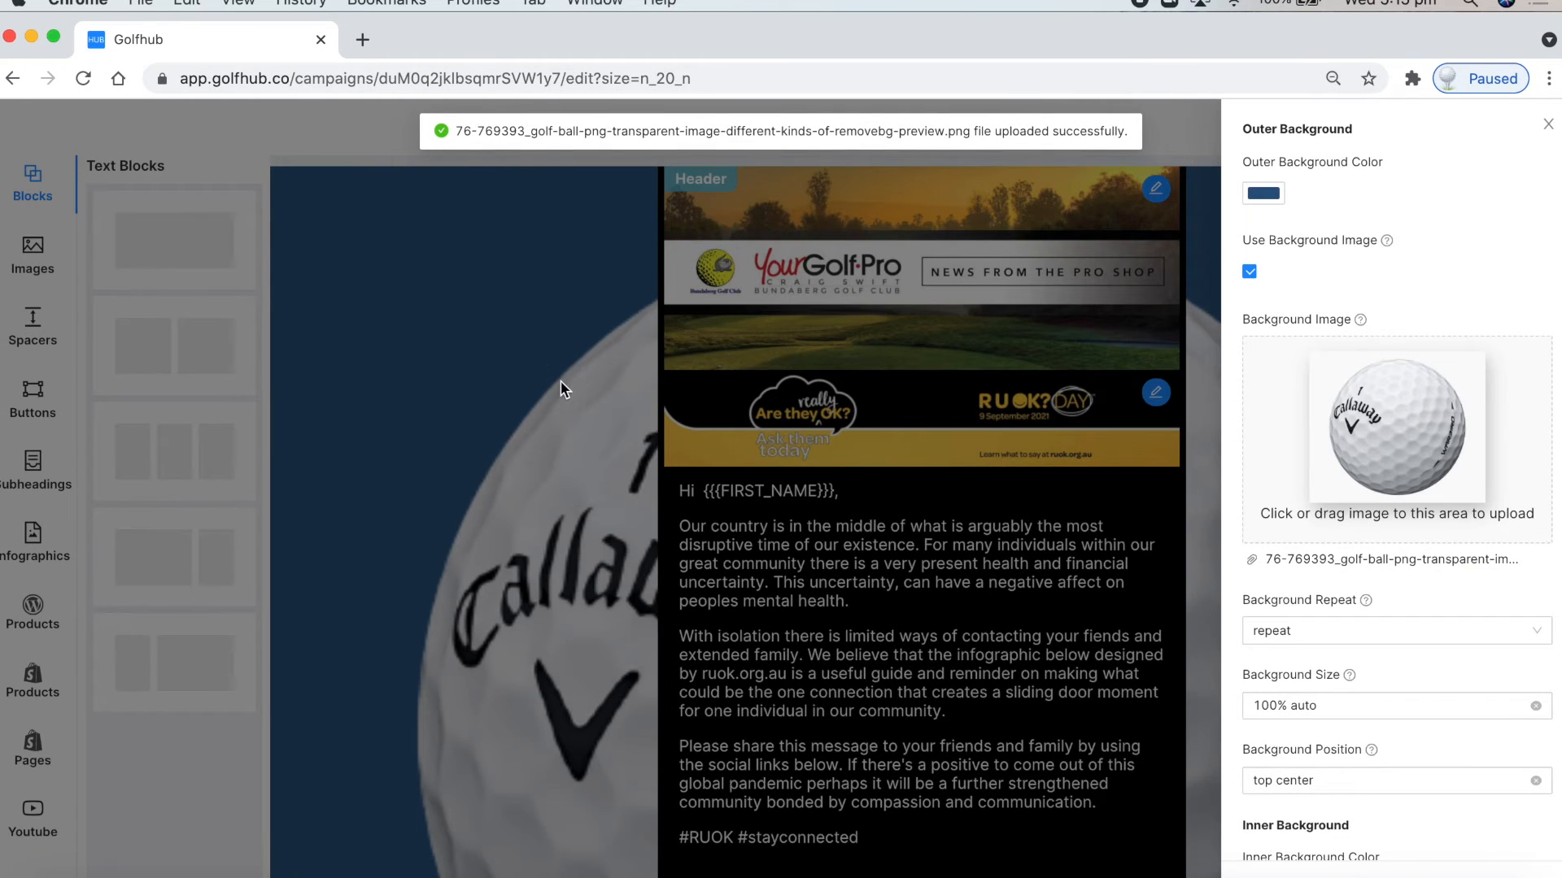
left_click(563, 390)
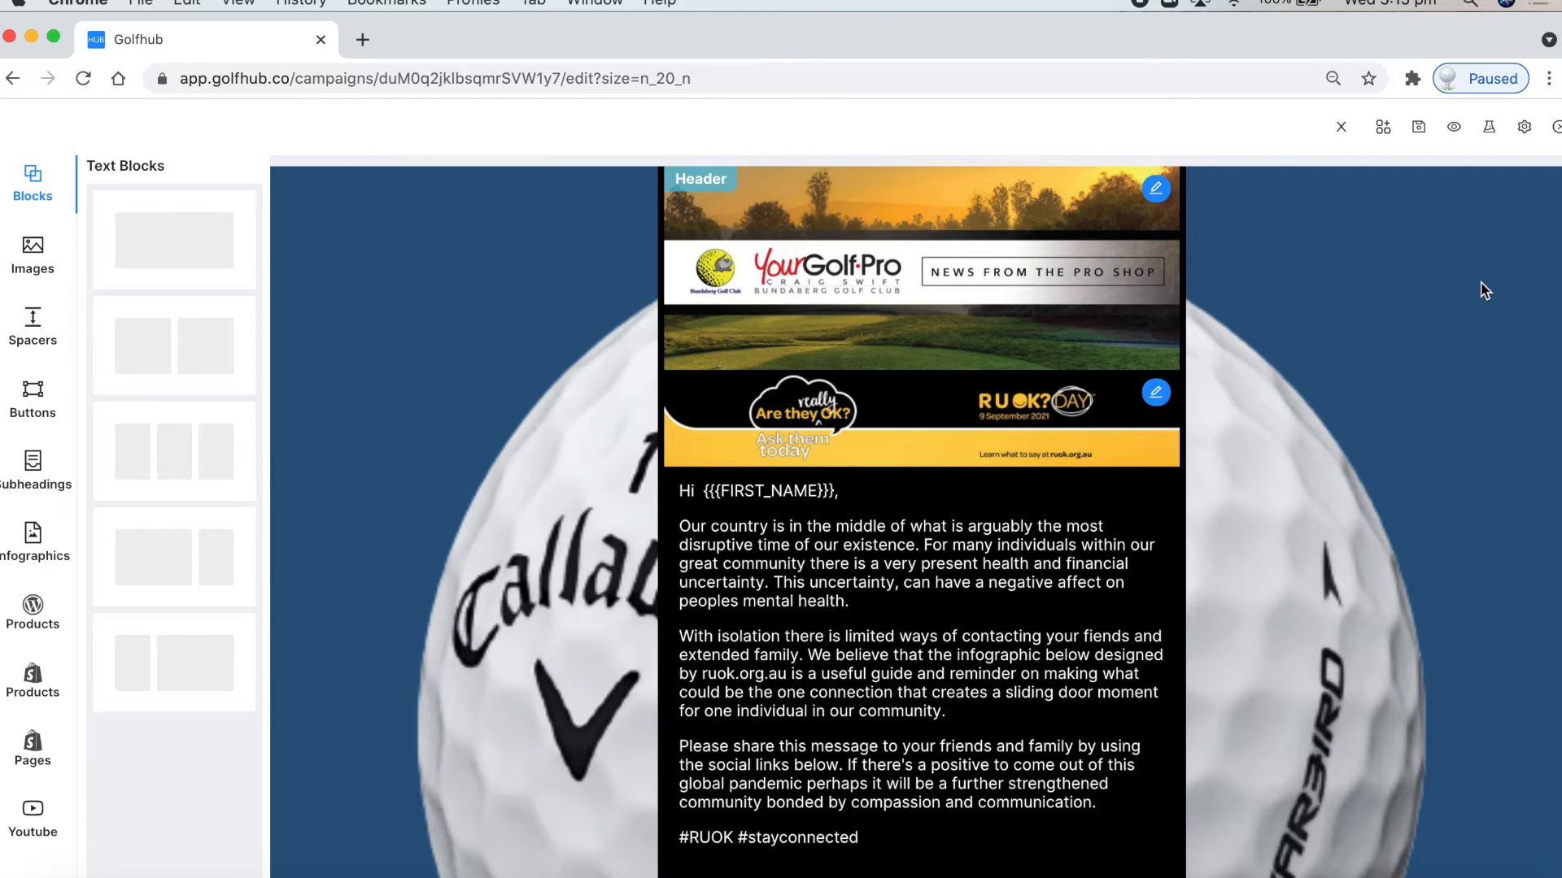
Set the outer background image size to 200px.
left_click(1523, 128)
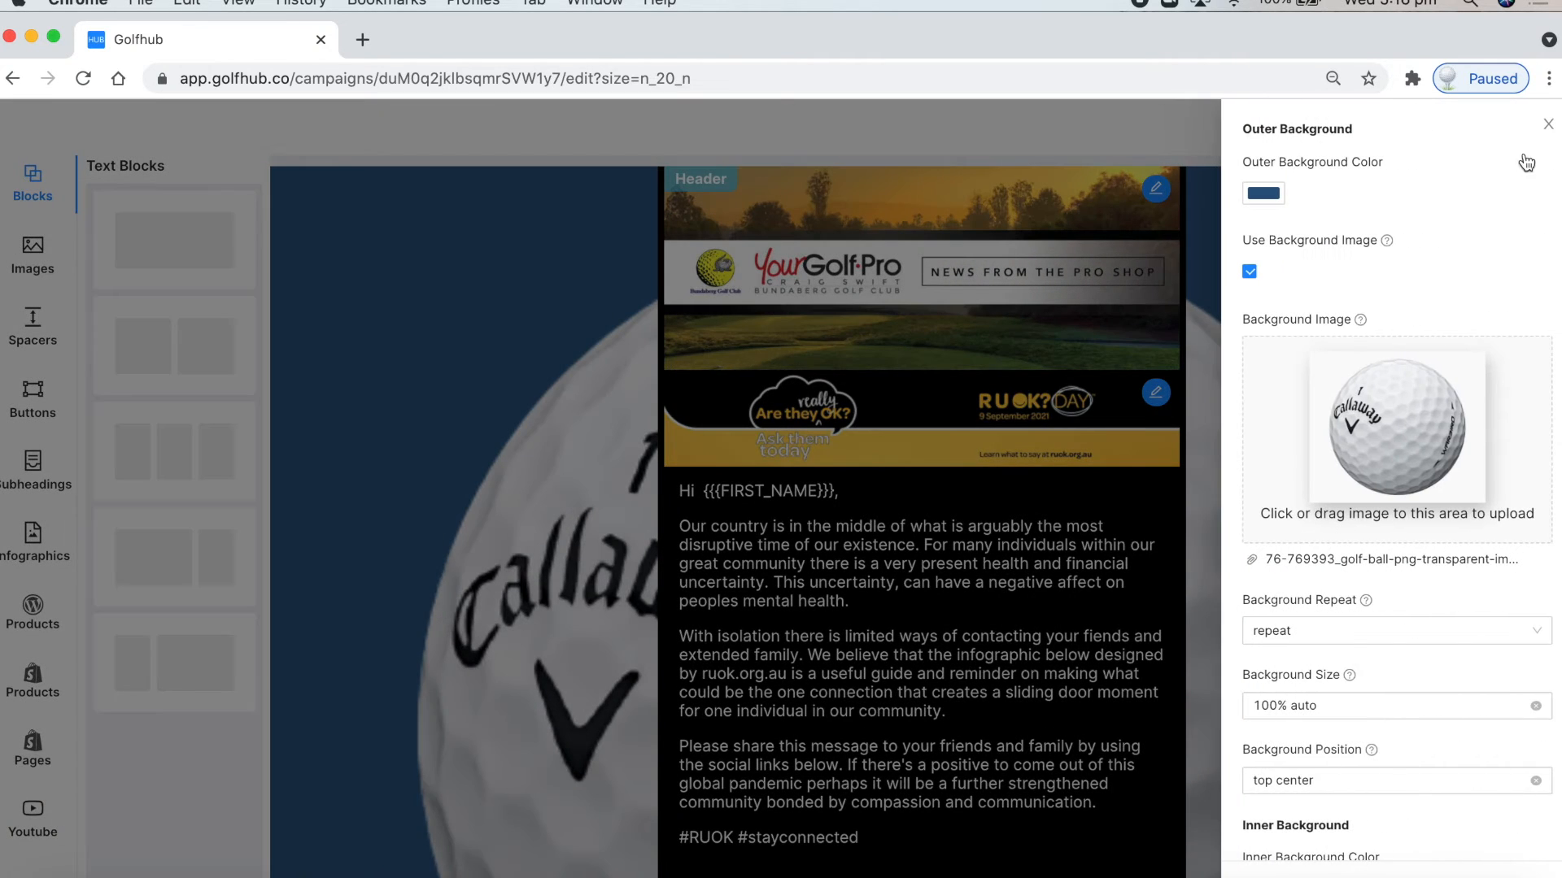
mouse_move(1349, 676)
scroll(1350, 677, "down", 3)
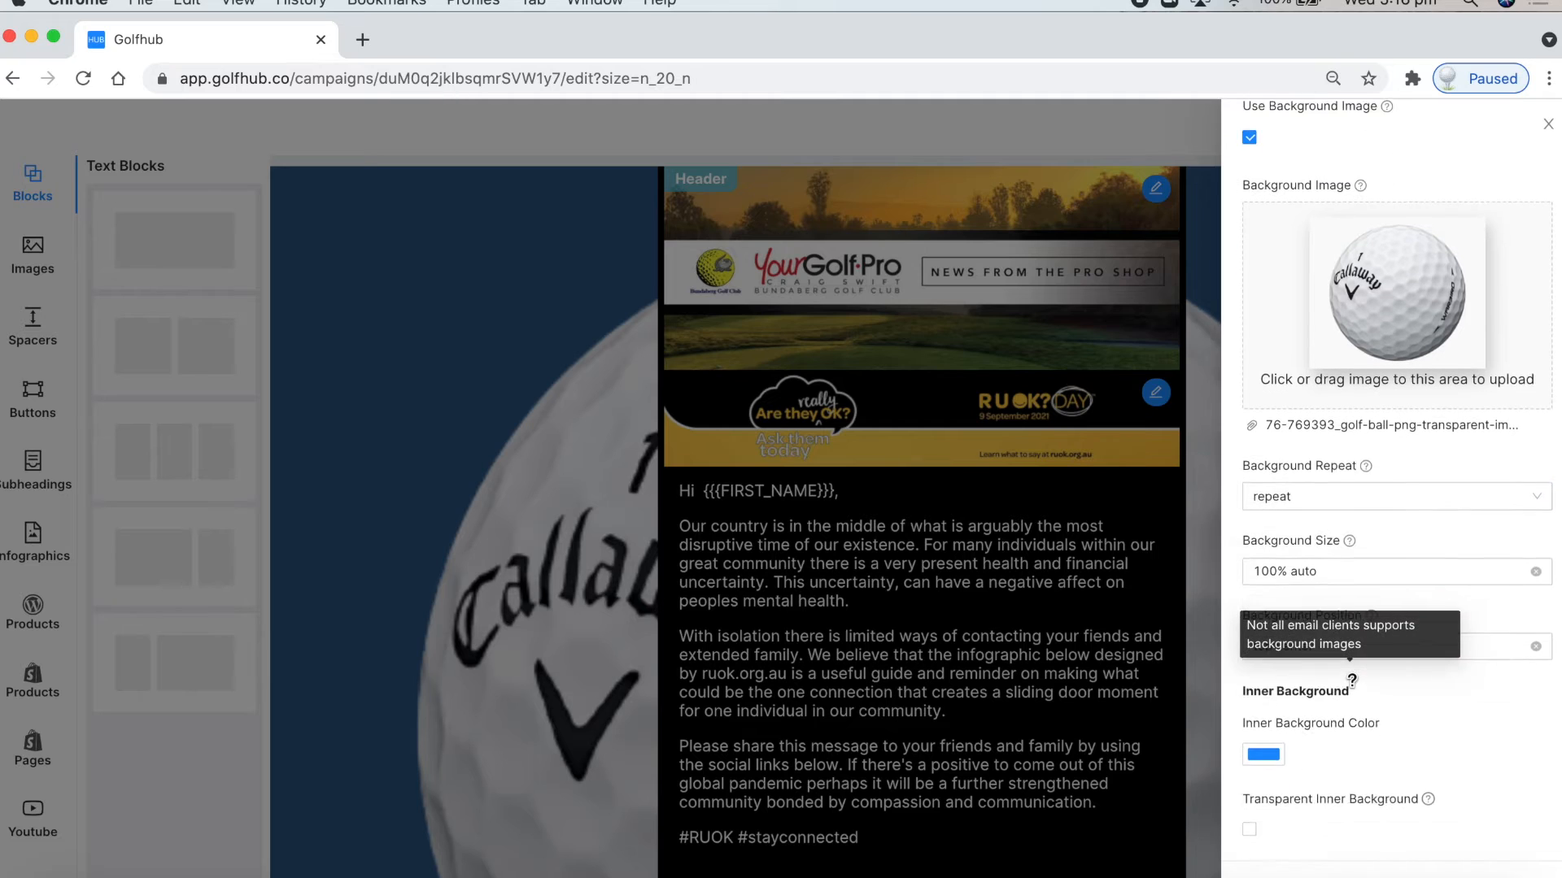
left_click_drag(1340, 521, 1248, 527)
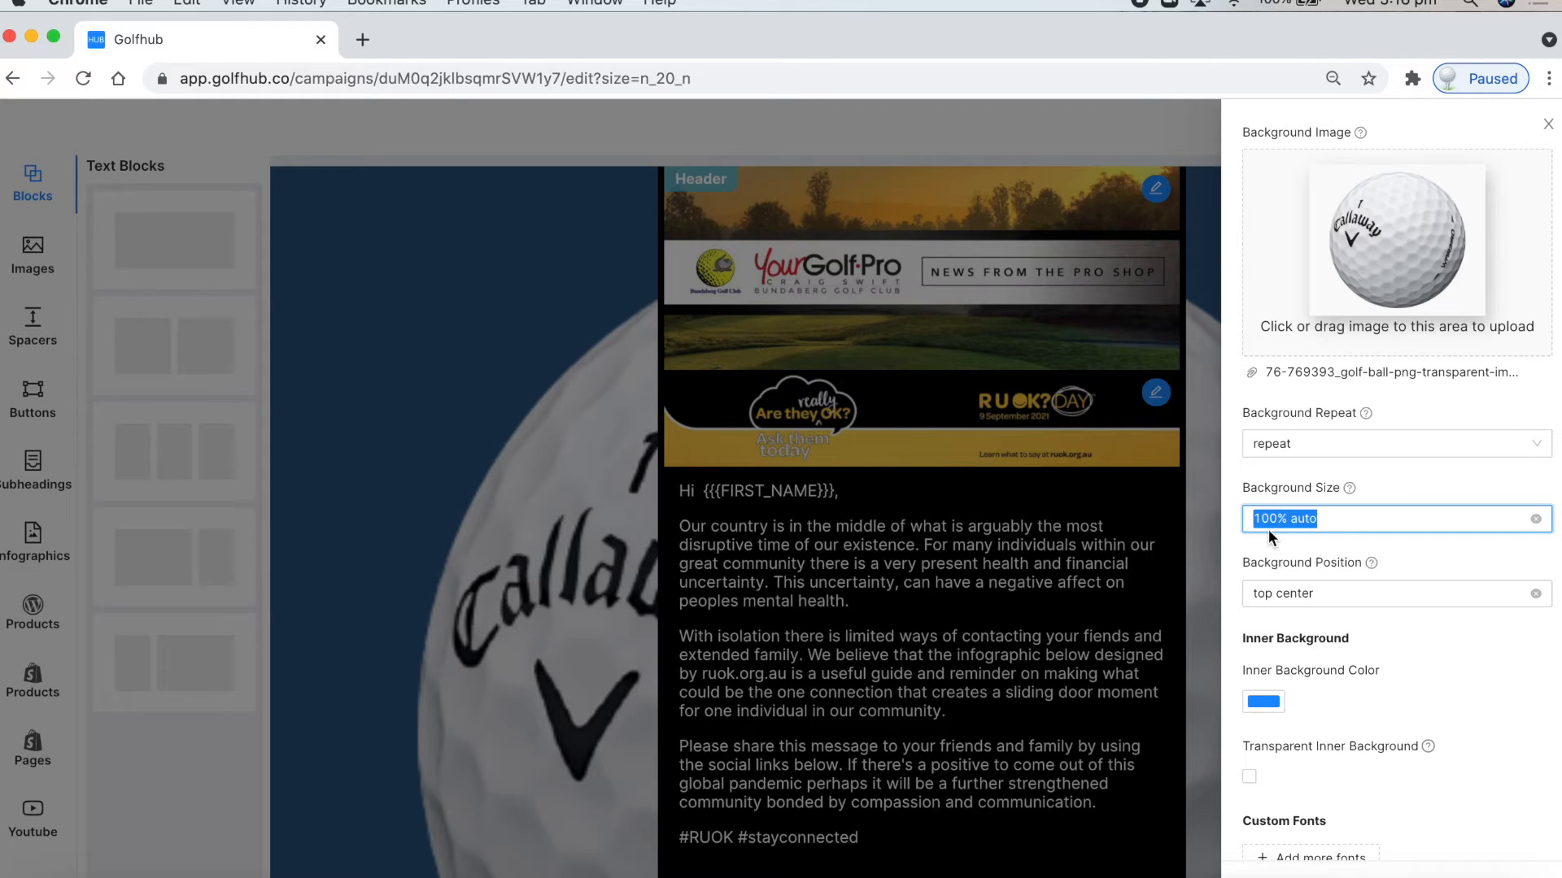
type("200px")
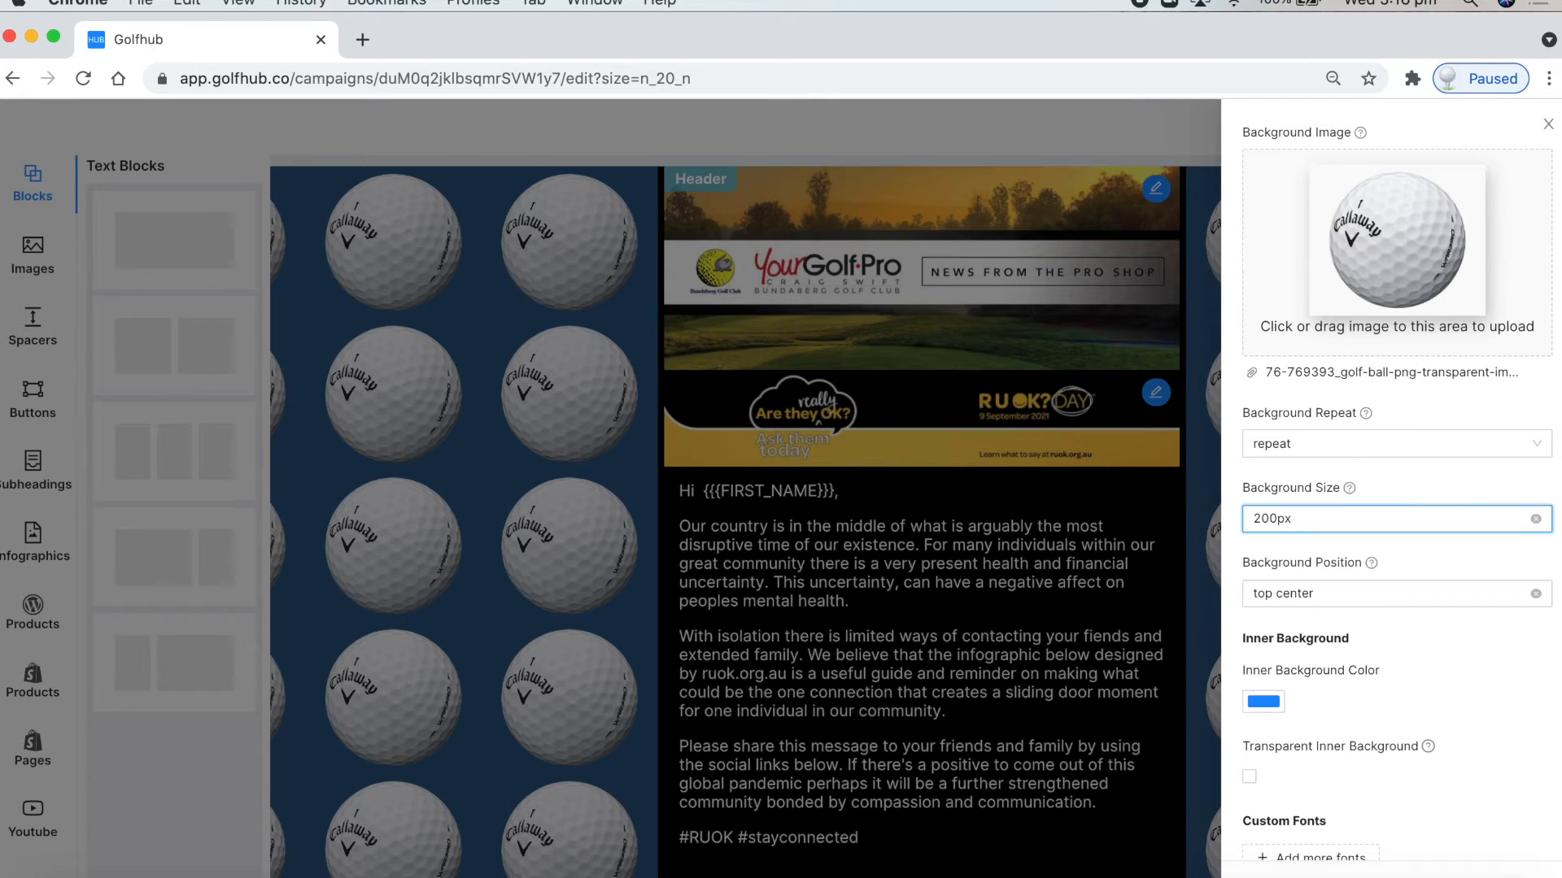
left_click(1212, 518)
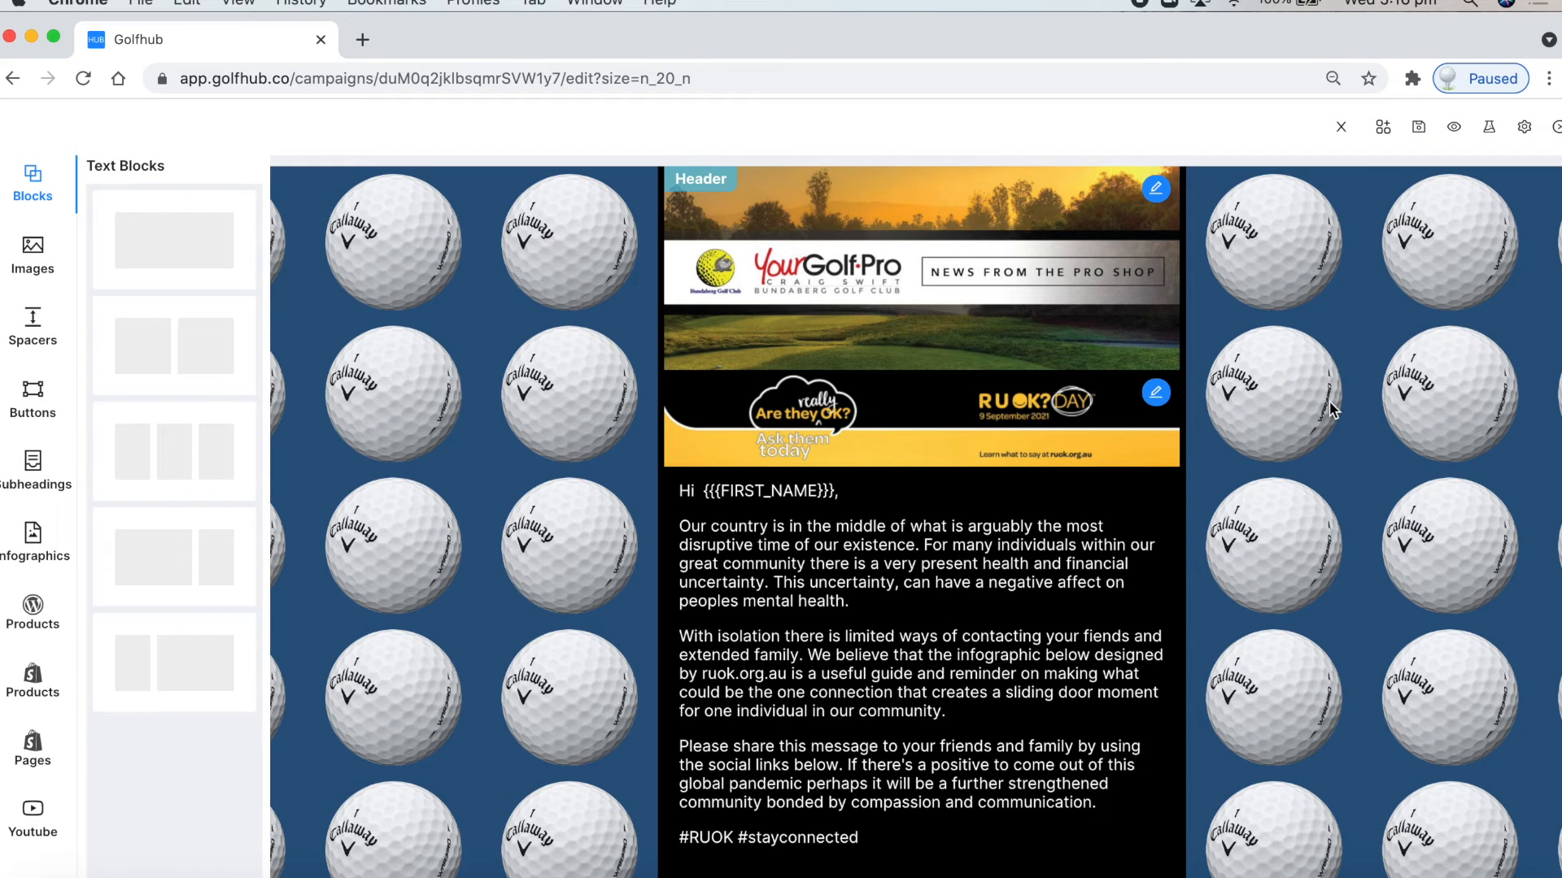
Choose repeat as the background repeat option for the outer background image.
left_click(1524, 128)
left_click(1314, 448)
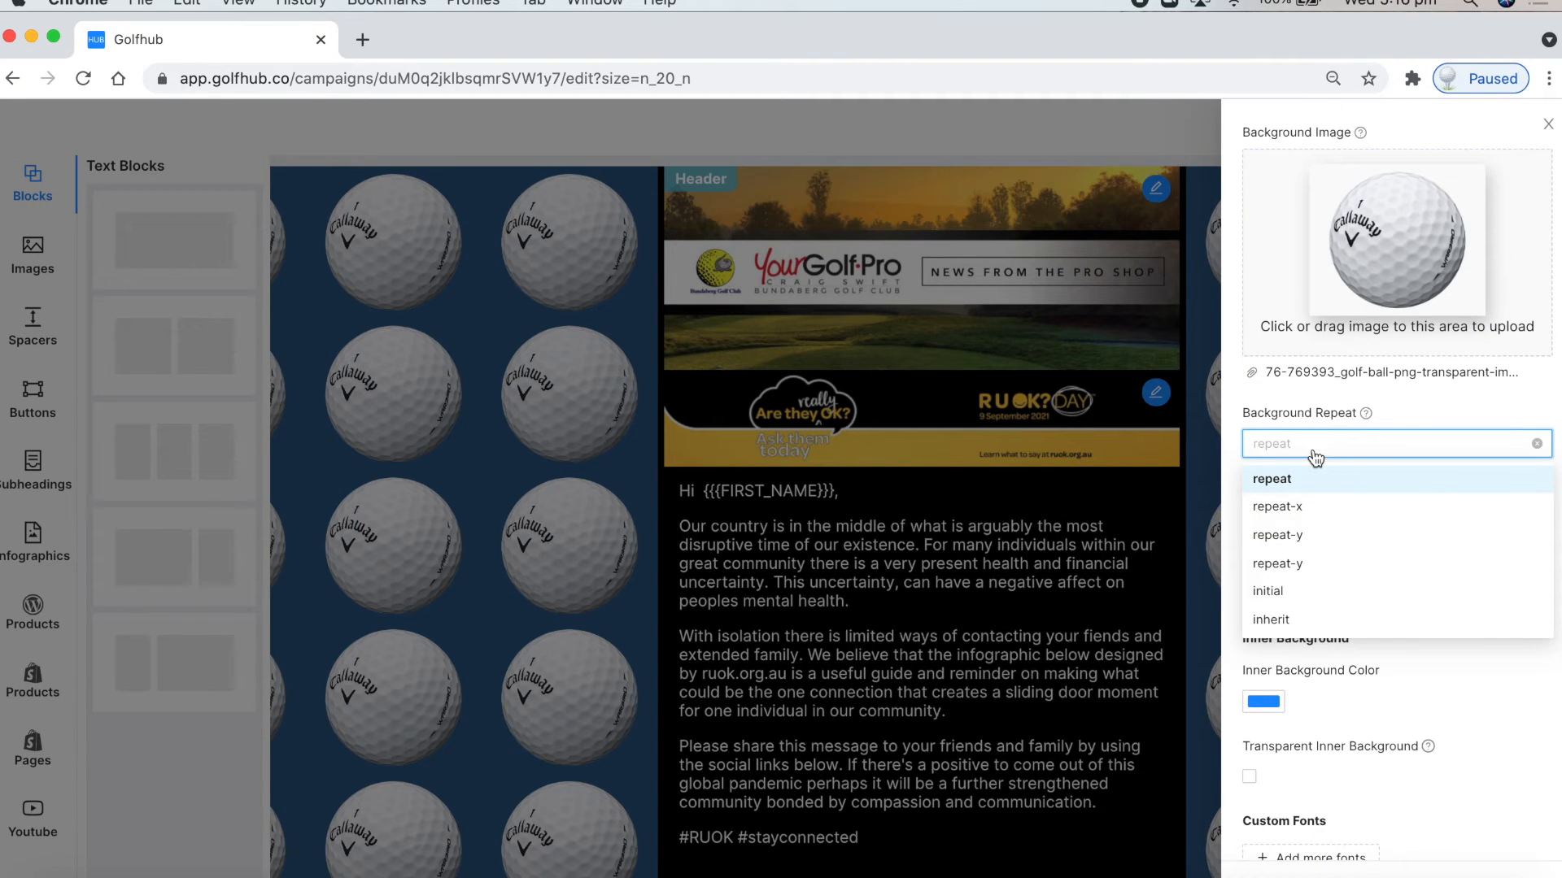
left_click(1304, 478)
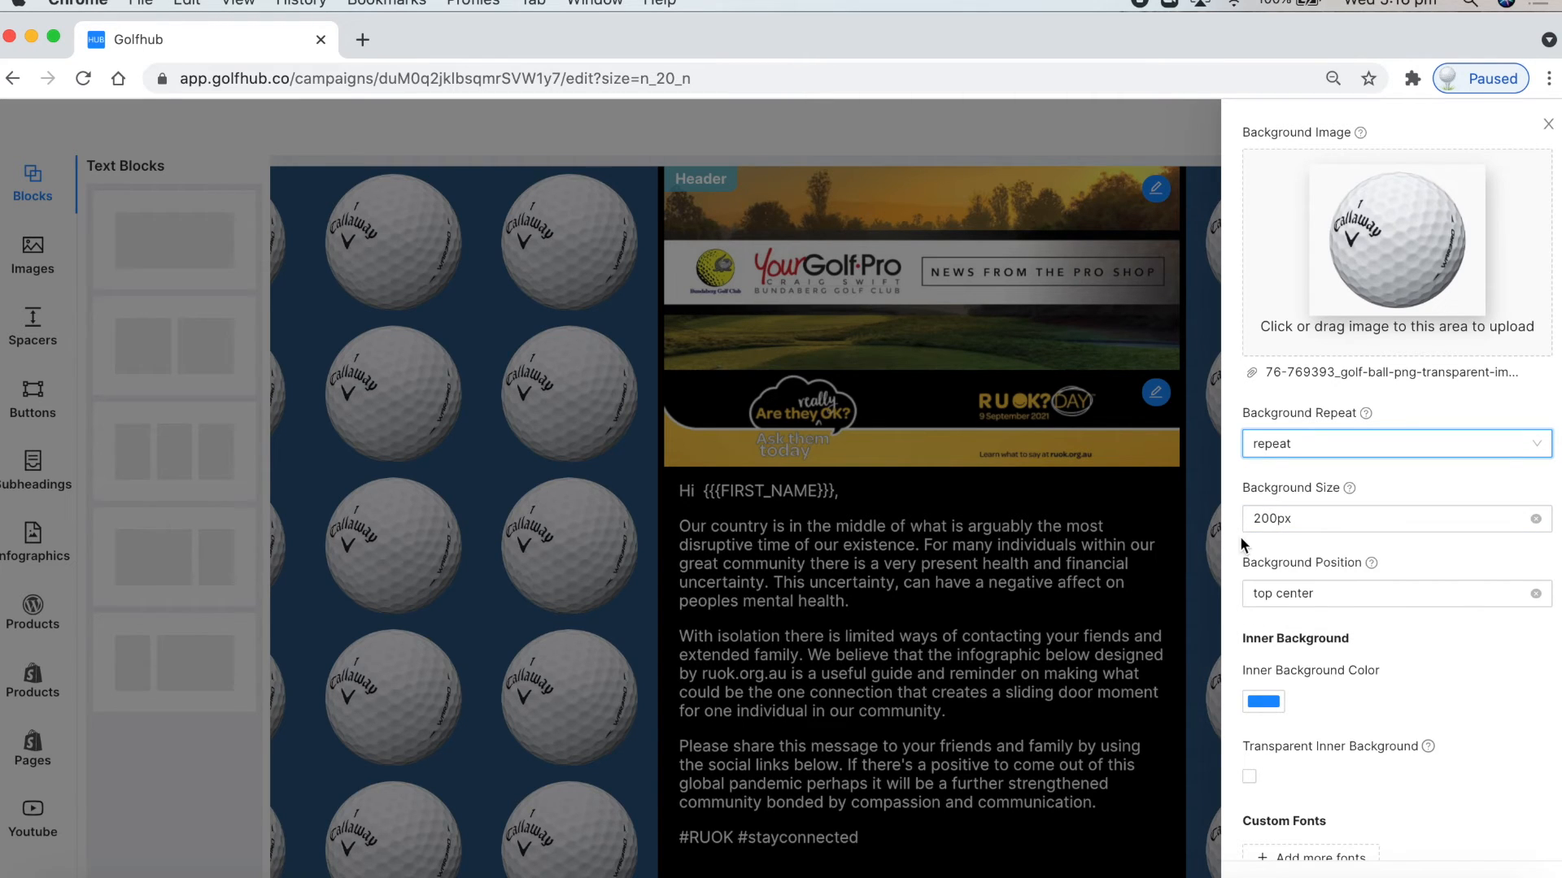
left_click(1212, 540)
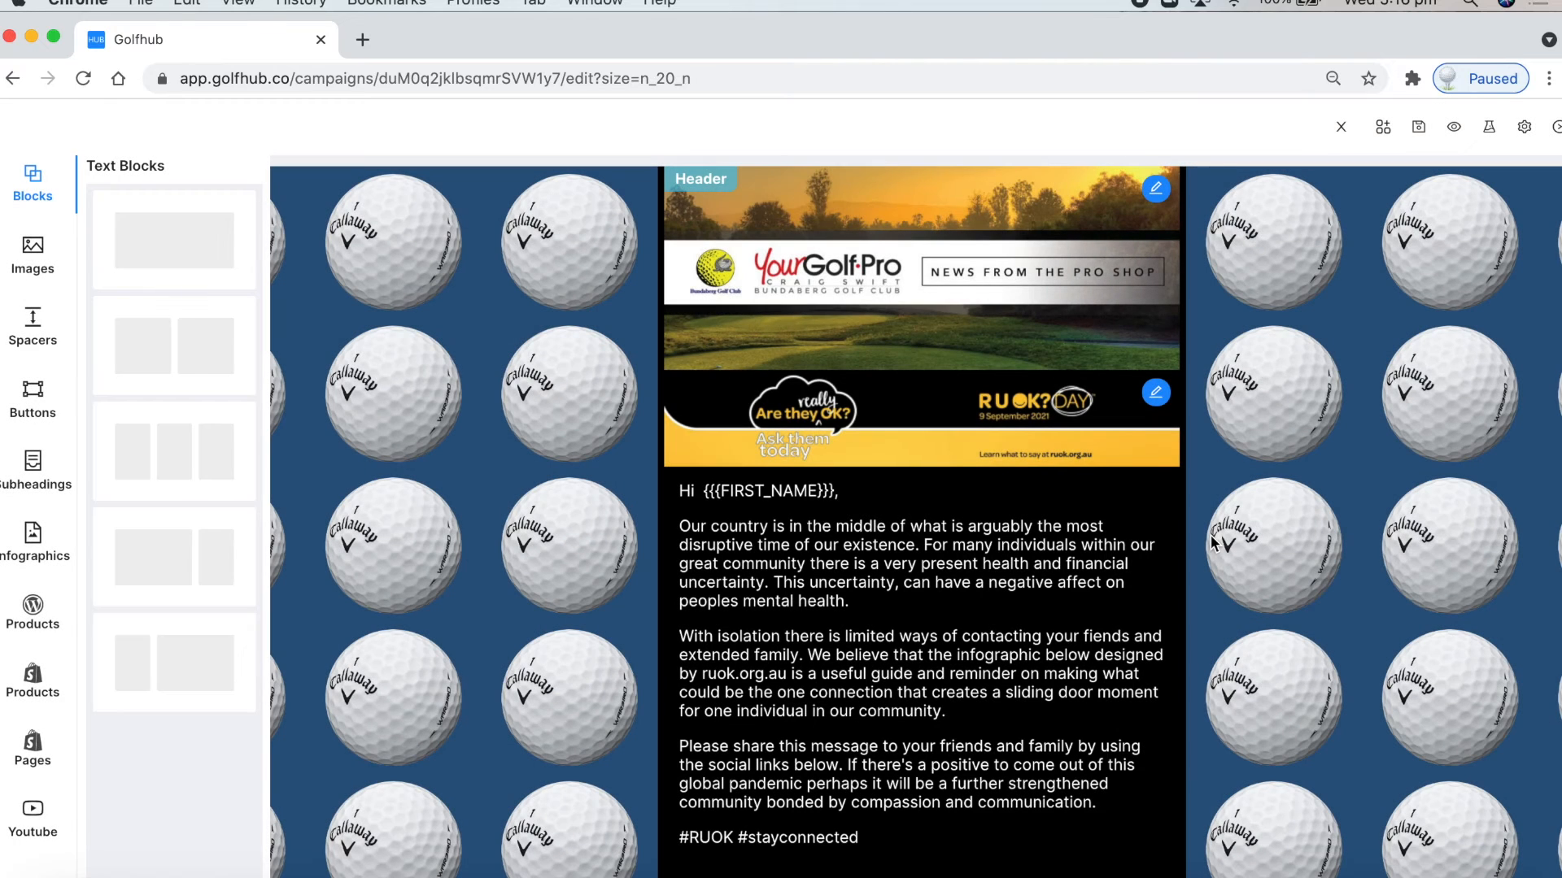
Save the campaign and preview the email with the tiled golf ball background.
left_click(1417, 126)
left_click(1459, 130)
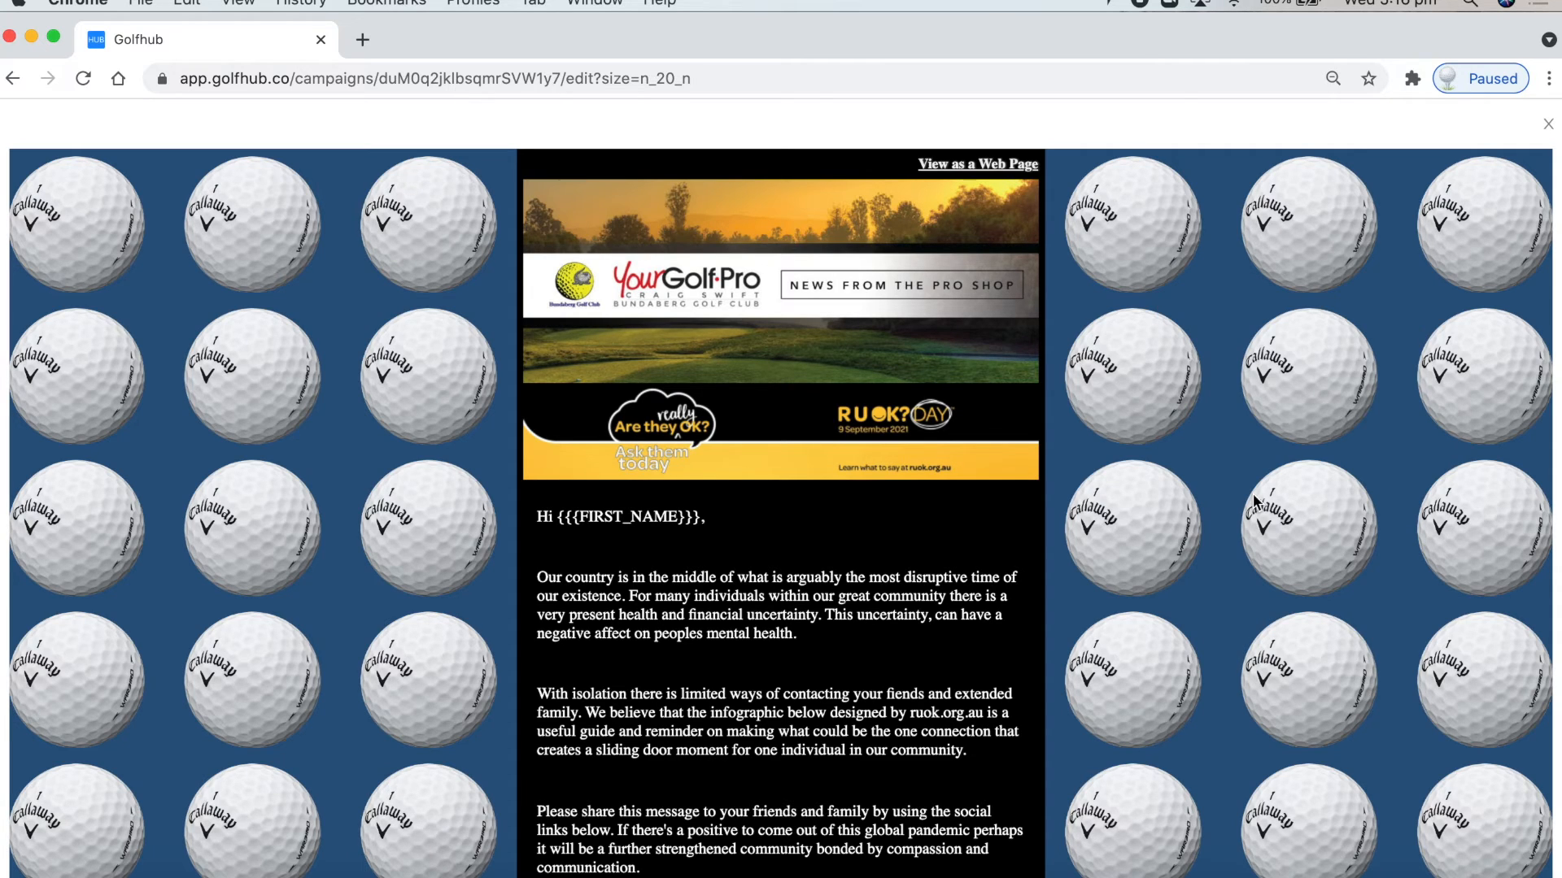
left_click(1548, 125)
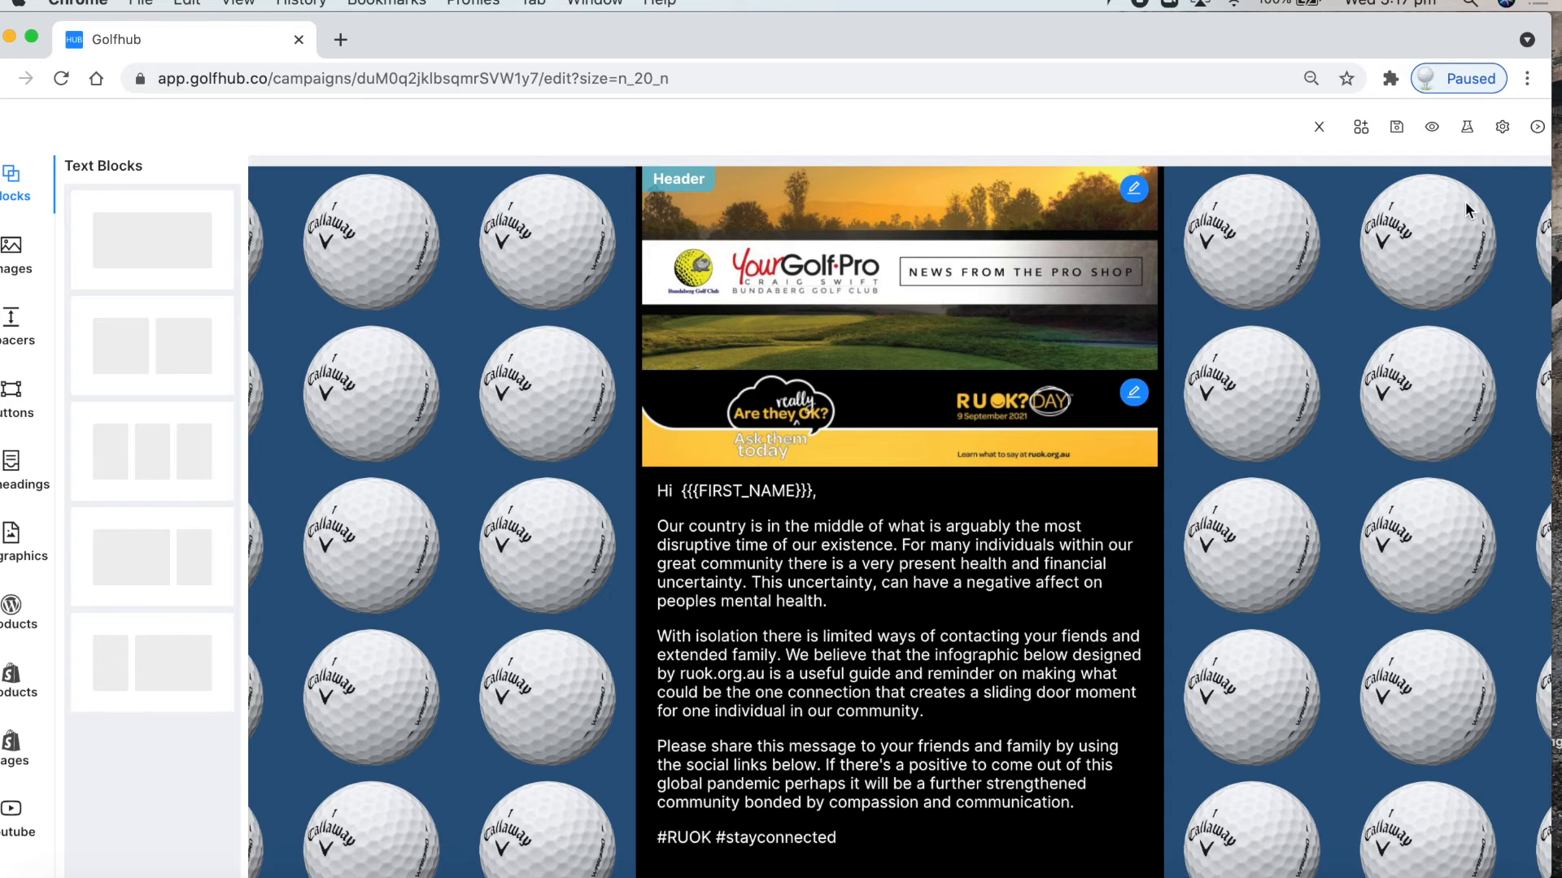
Replace the outer background image with NSW-Golf-Club.jpg from the desktop.
left_click(1502, 129)
left_click_drag(1459, 34, 1334, 34)
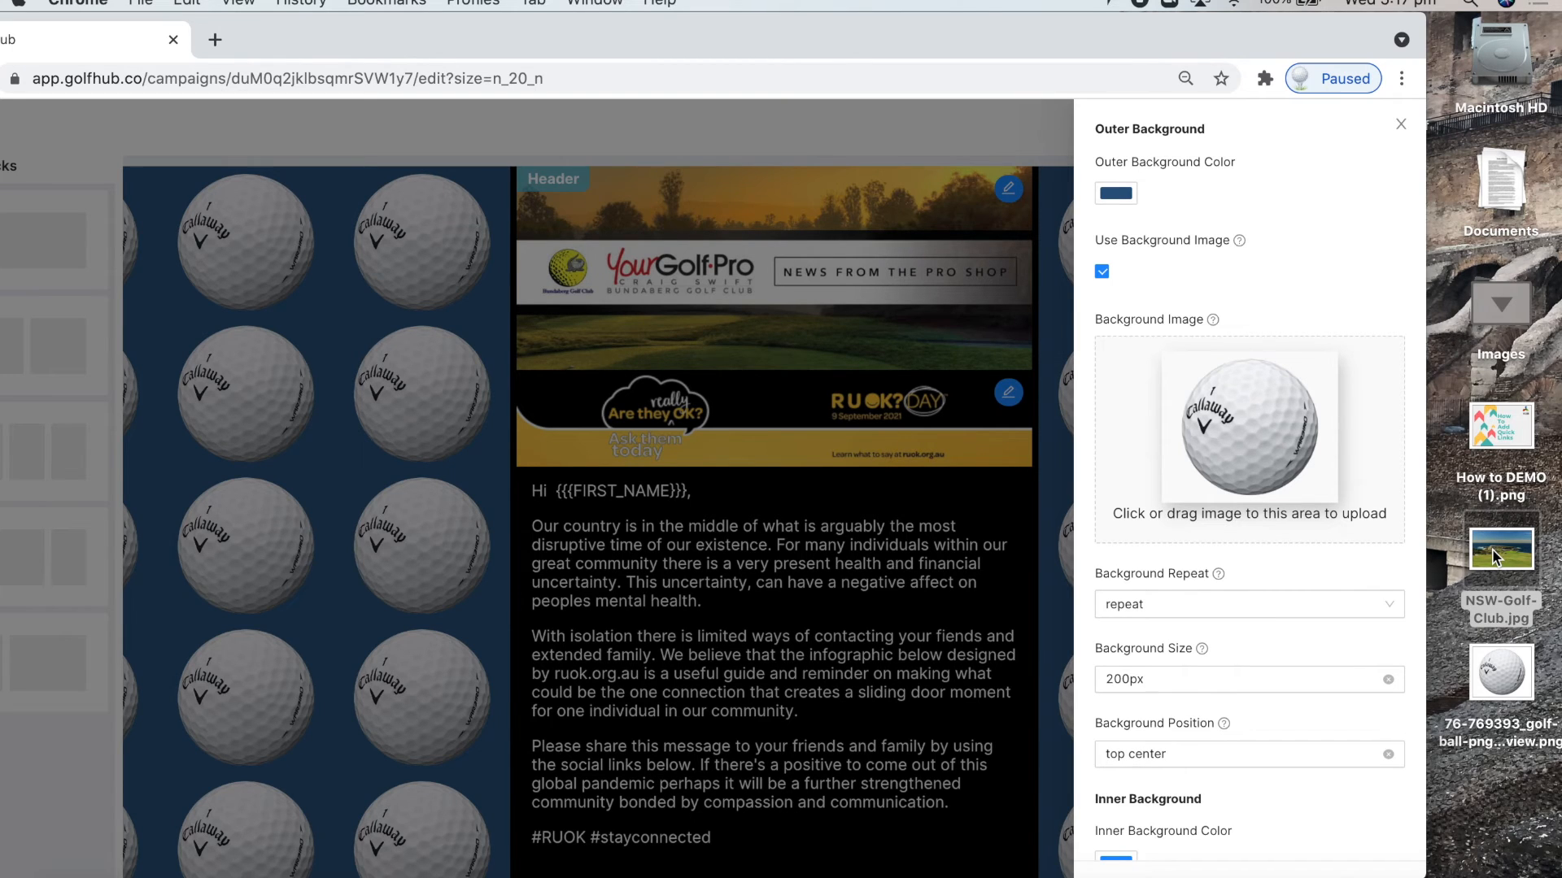
left_click_drag(1493, 548, 1251, 407)
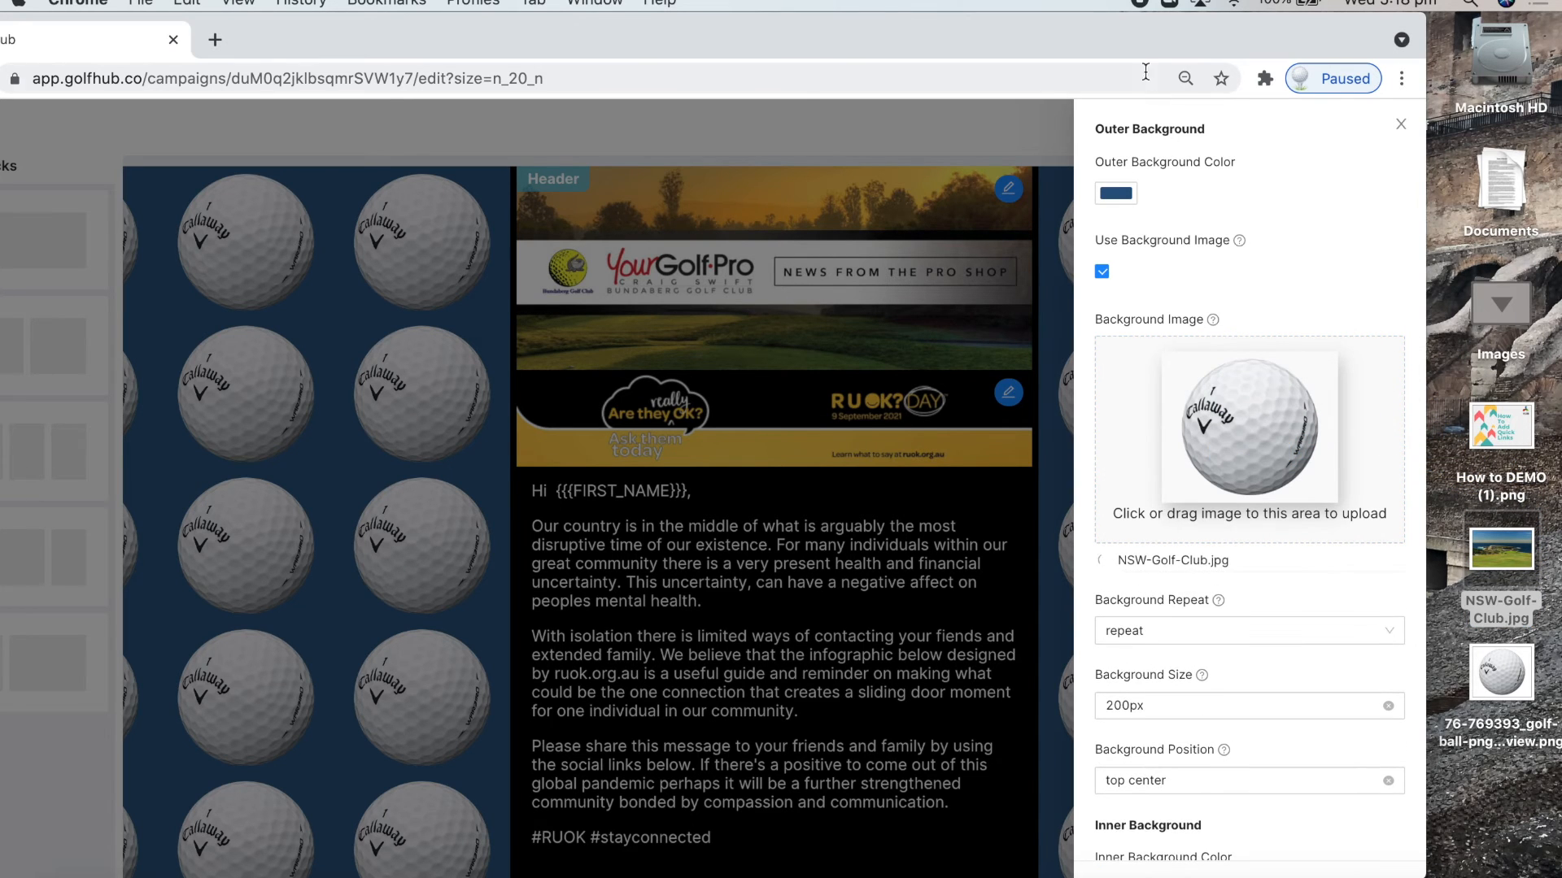
left_click_drag(1133, 28, 1353, 27)
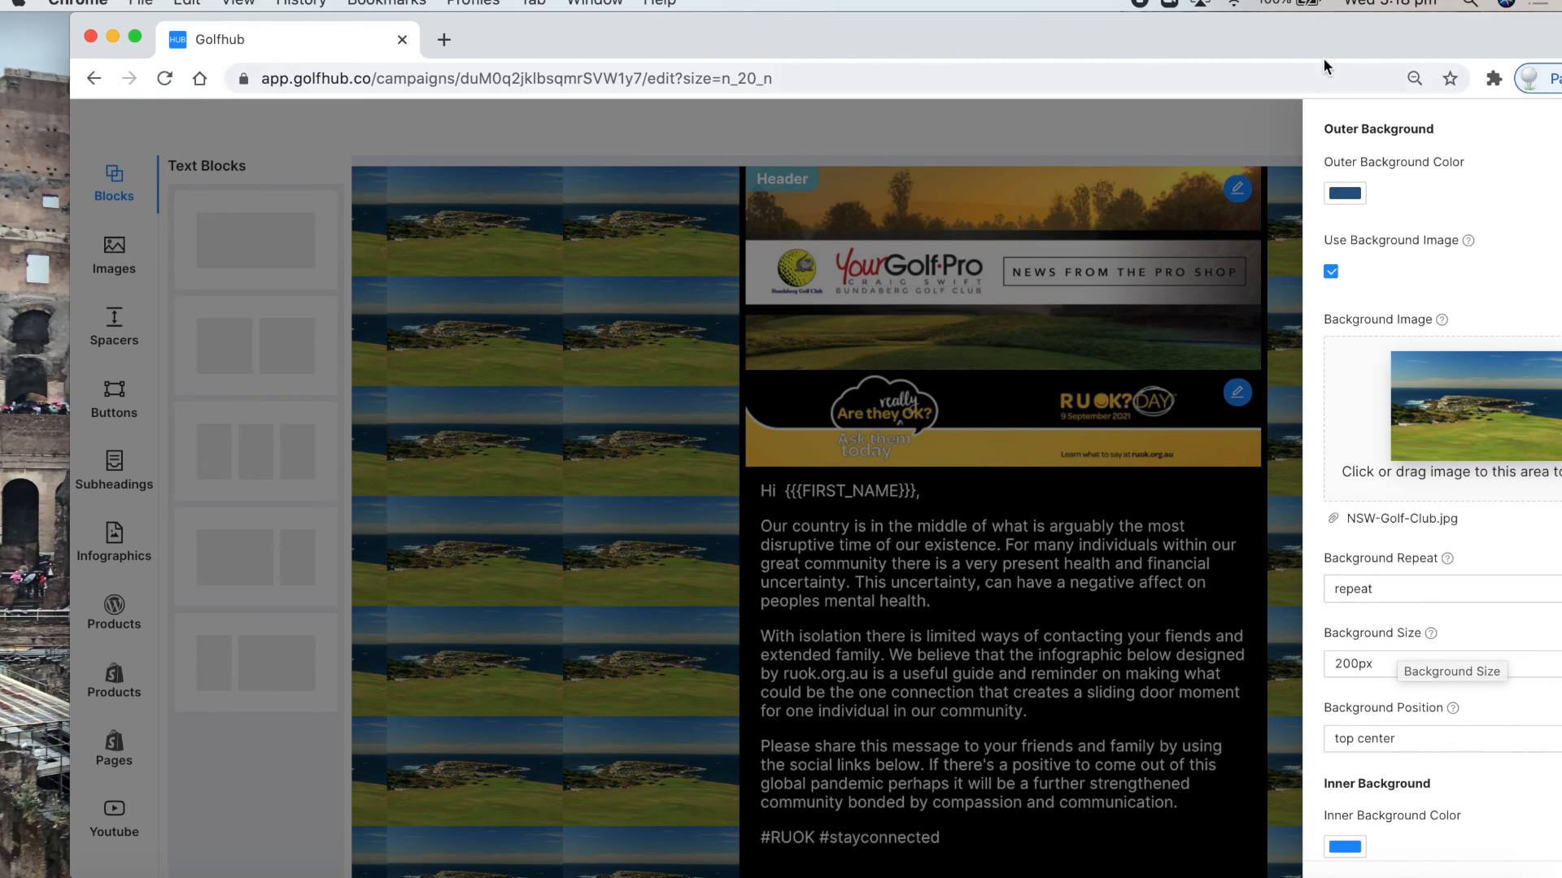
left_click_drag(1324, 61, 1259, 64)
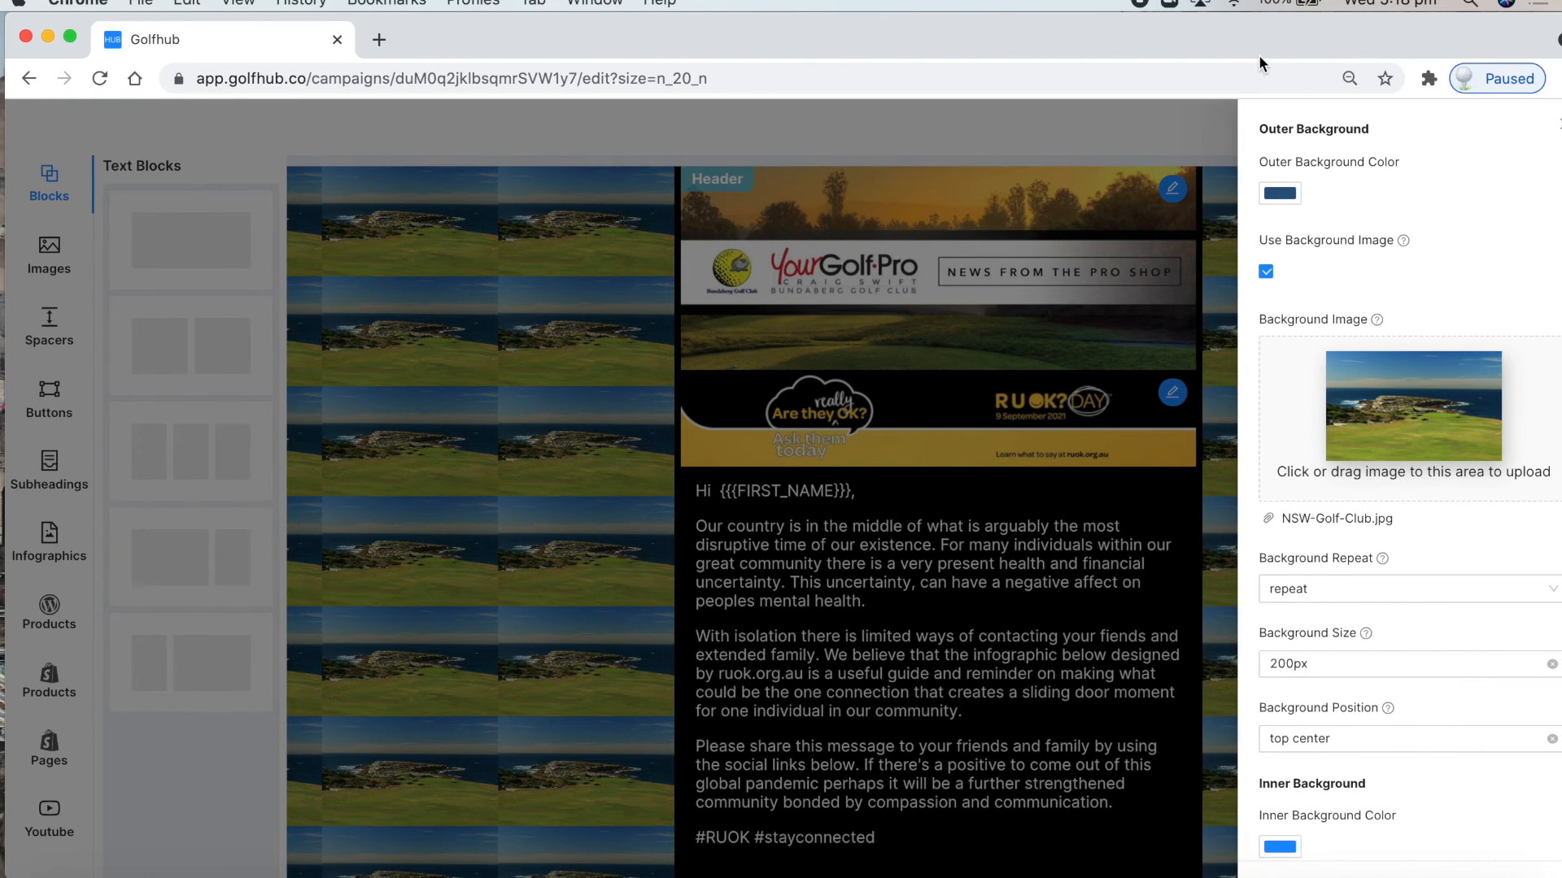
Set the background size to 100% and check the golf course image along the email's full length.
left_click_drag(1324, 663, 1268, 669)
type("100")
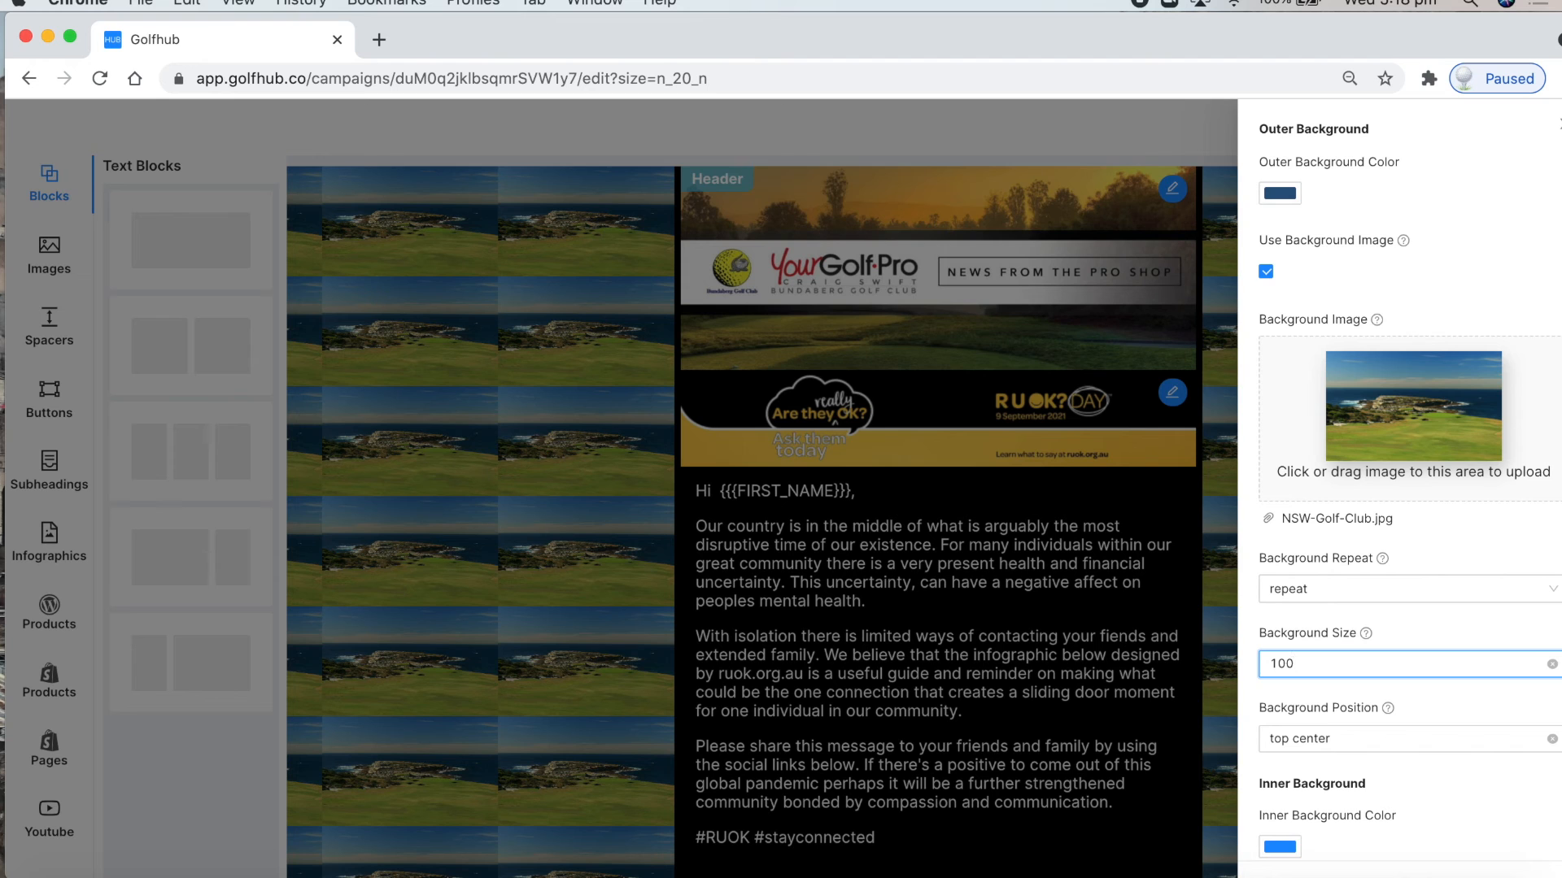
type("%")
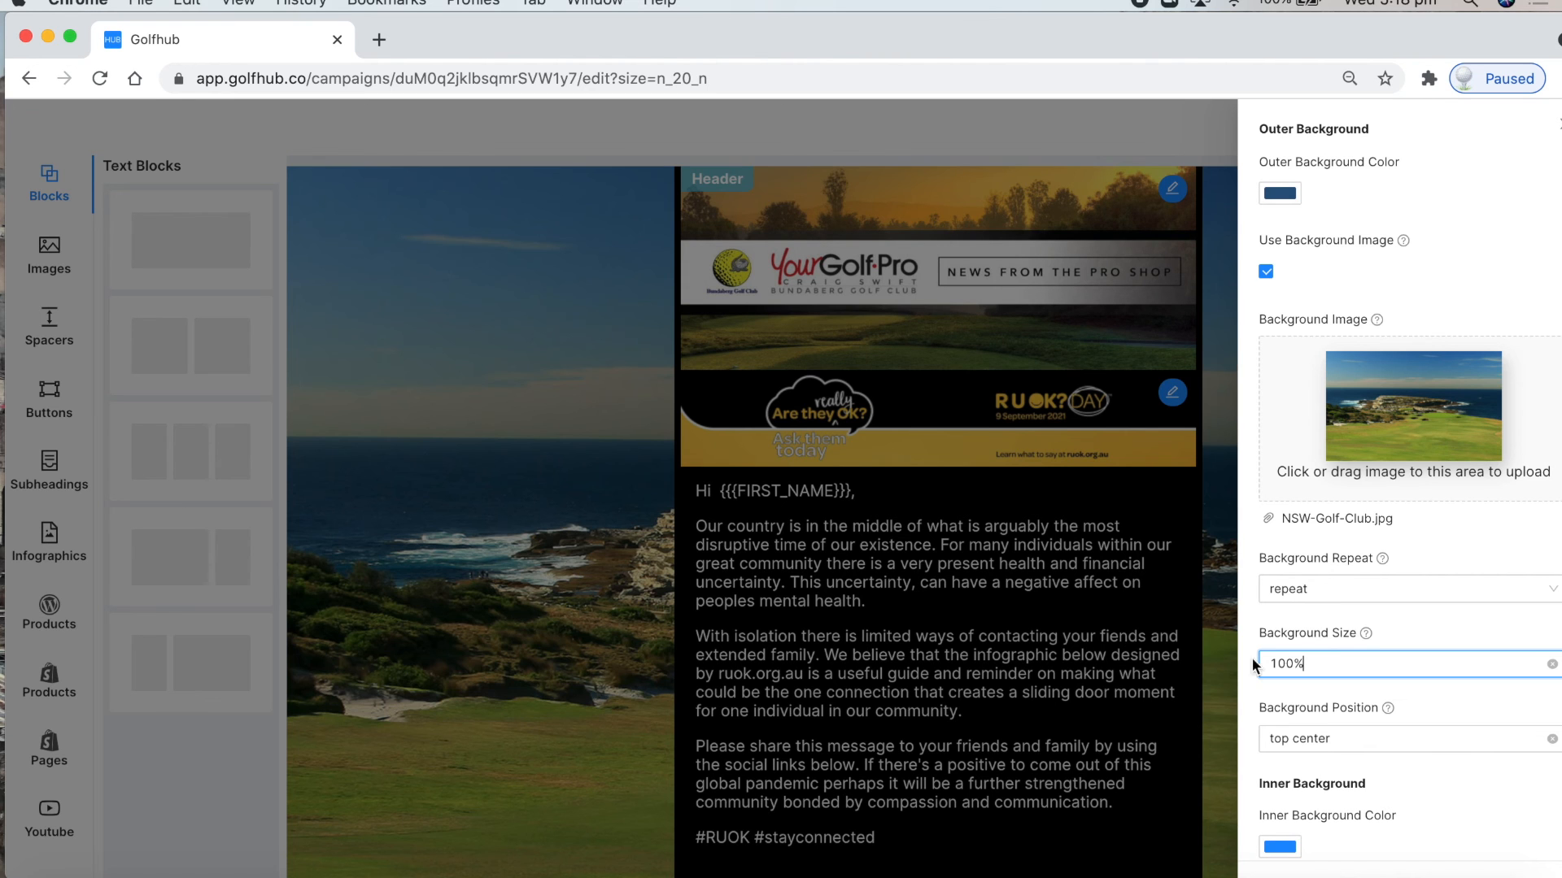
left_click(1232, 643)
scroll(1285, 650, "down", 3)
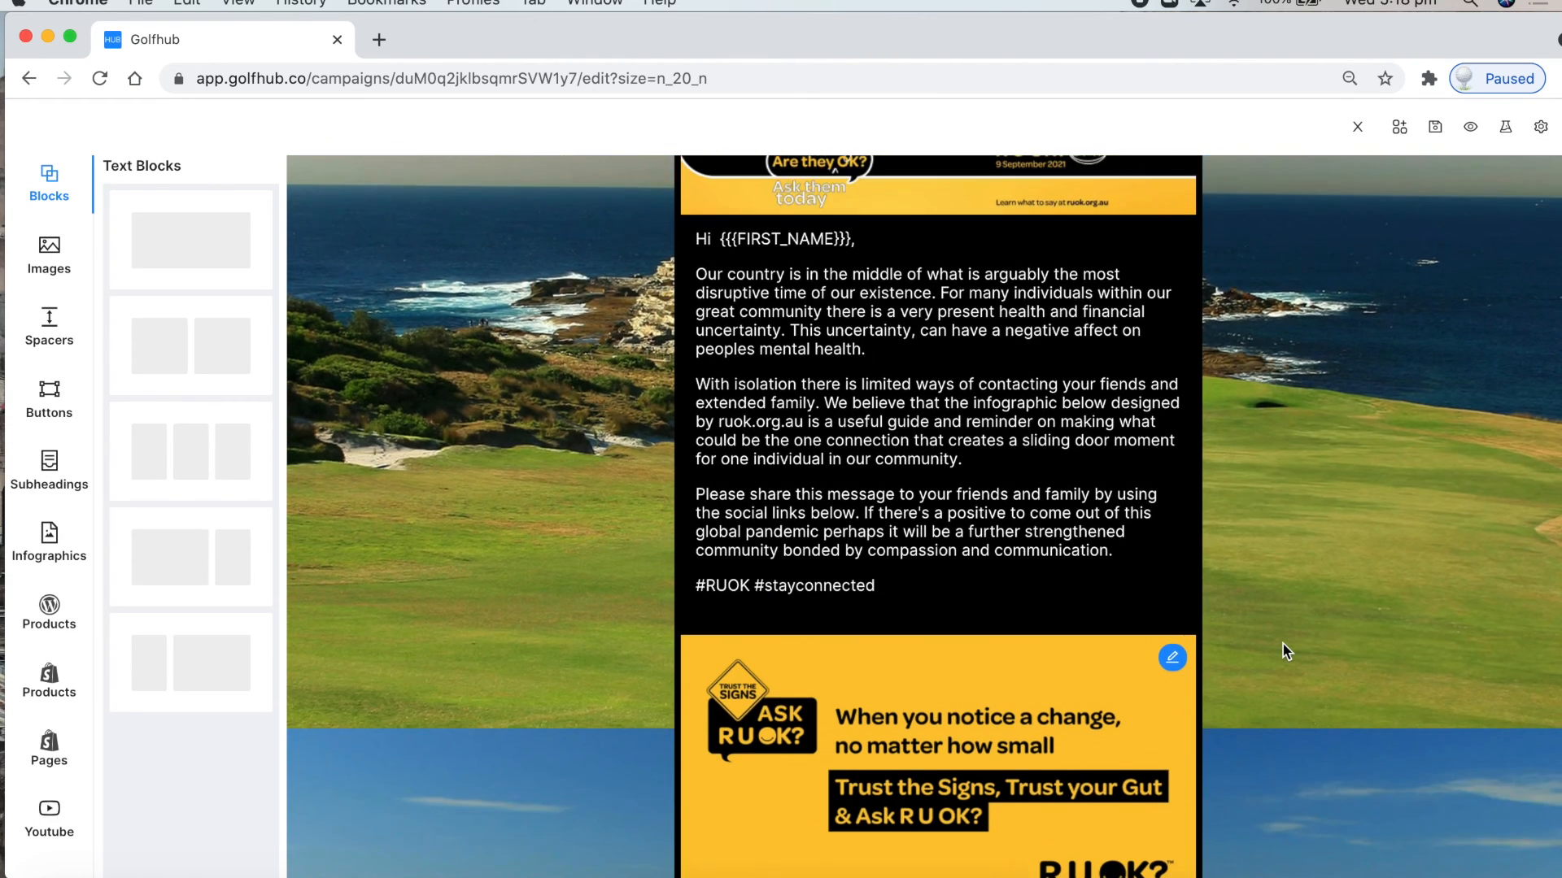
scroll(1283, 651, "down", 5)
scroll(1284, 651, "up", 10)
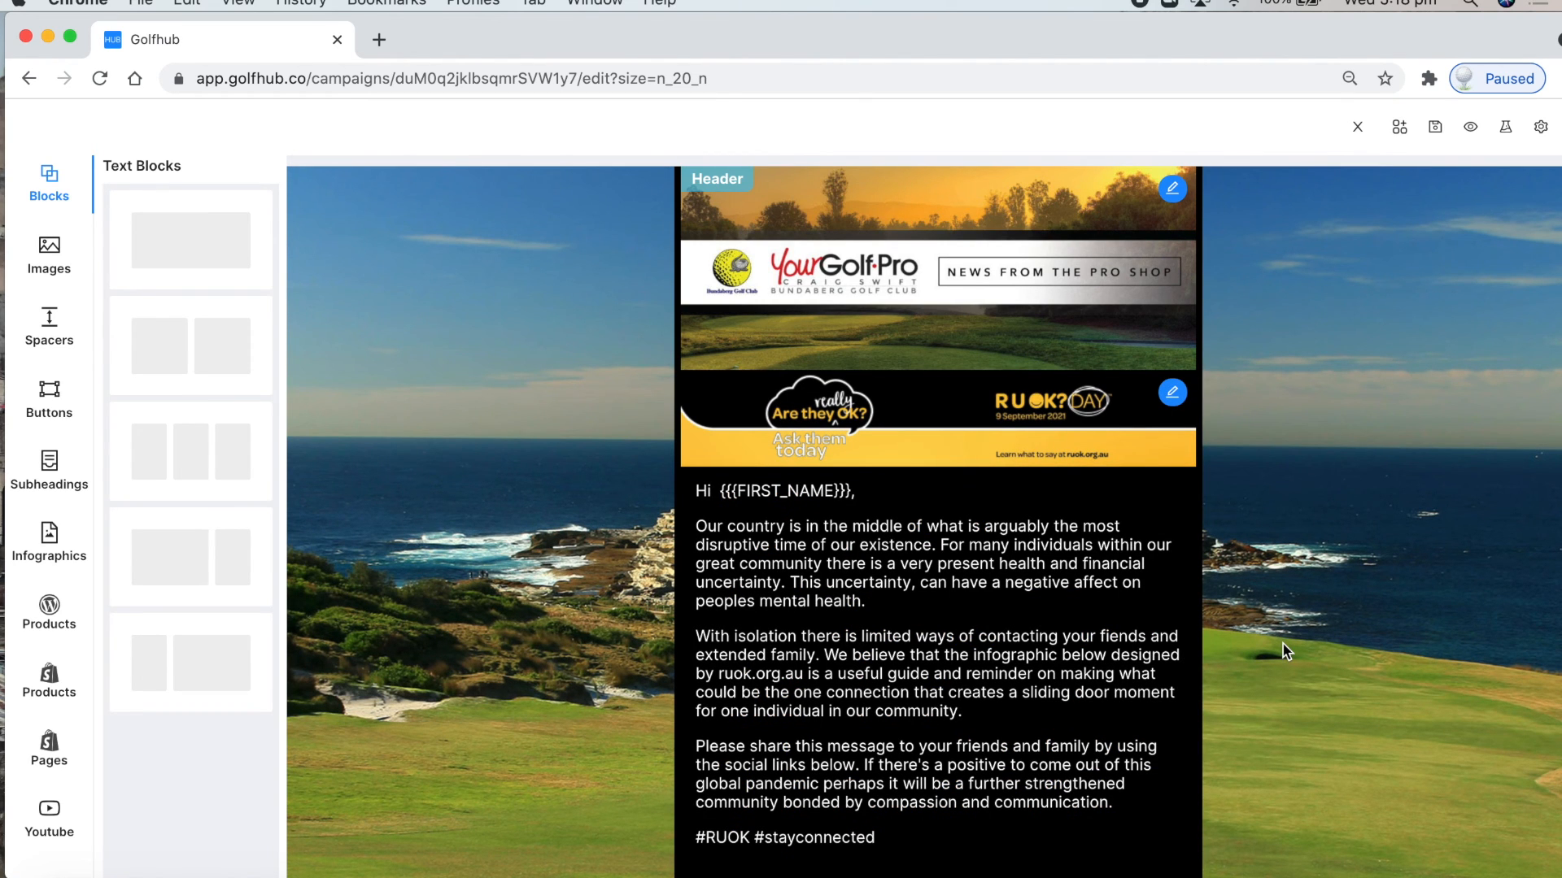
Save the campaign and preview the whole email with the golf course background.
left_click(1434, 130)
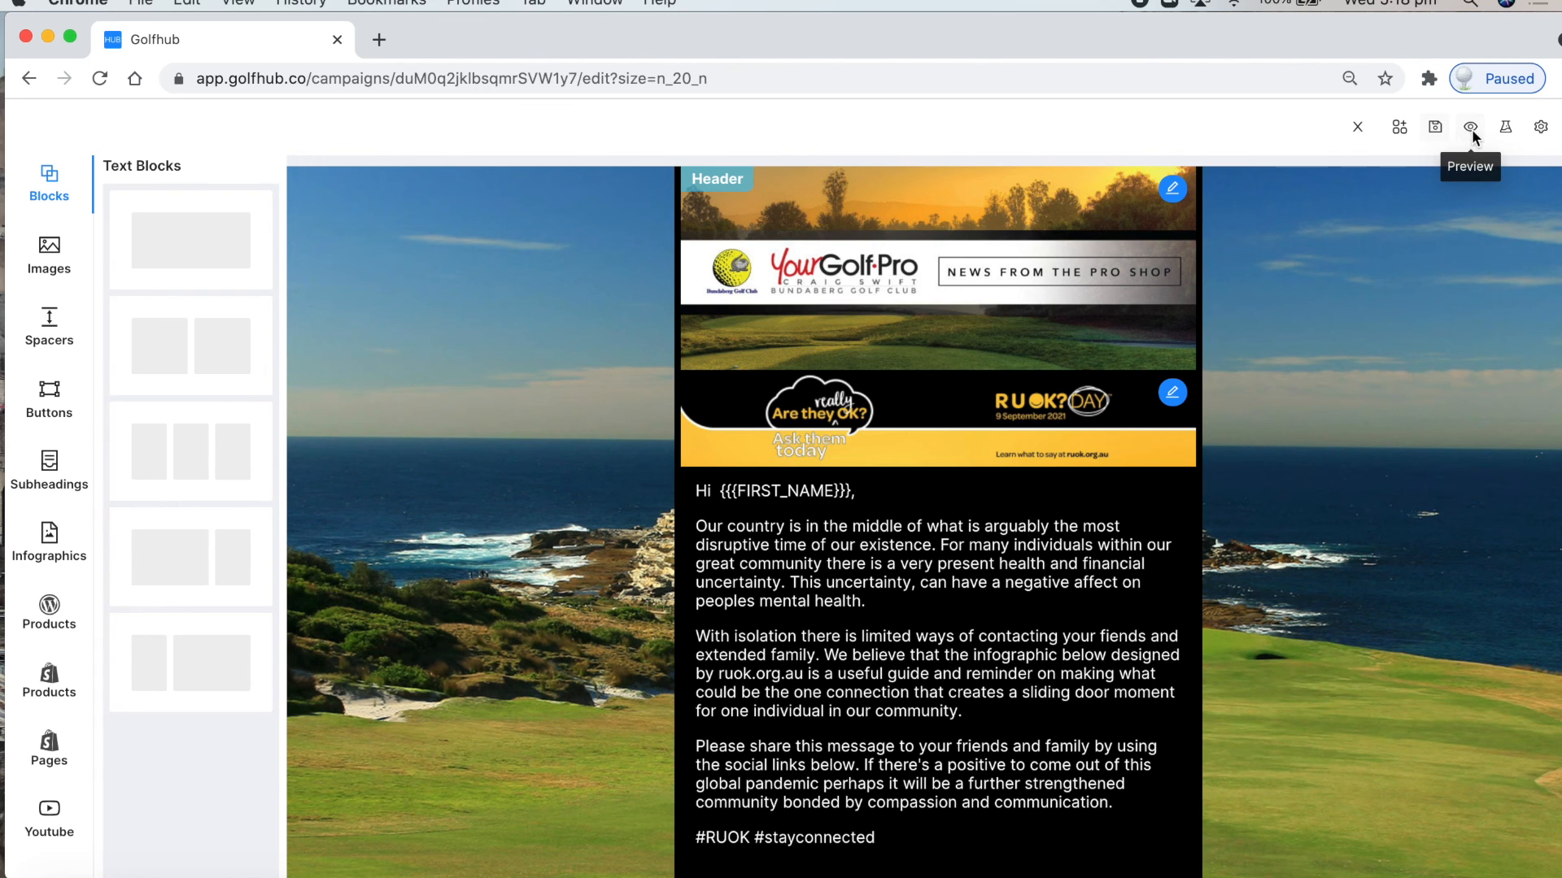
left_click(1470, 128)
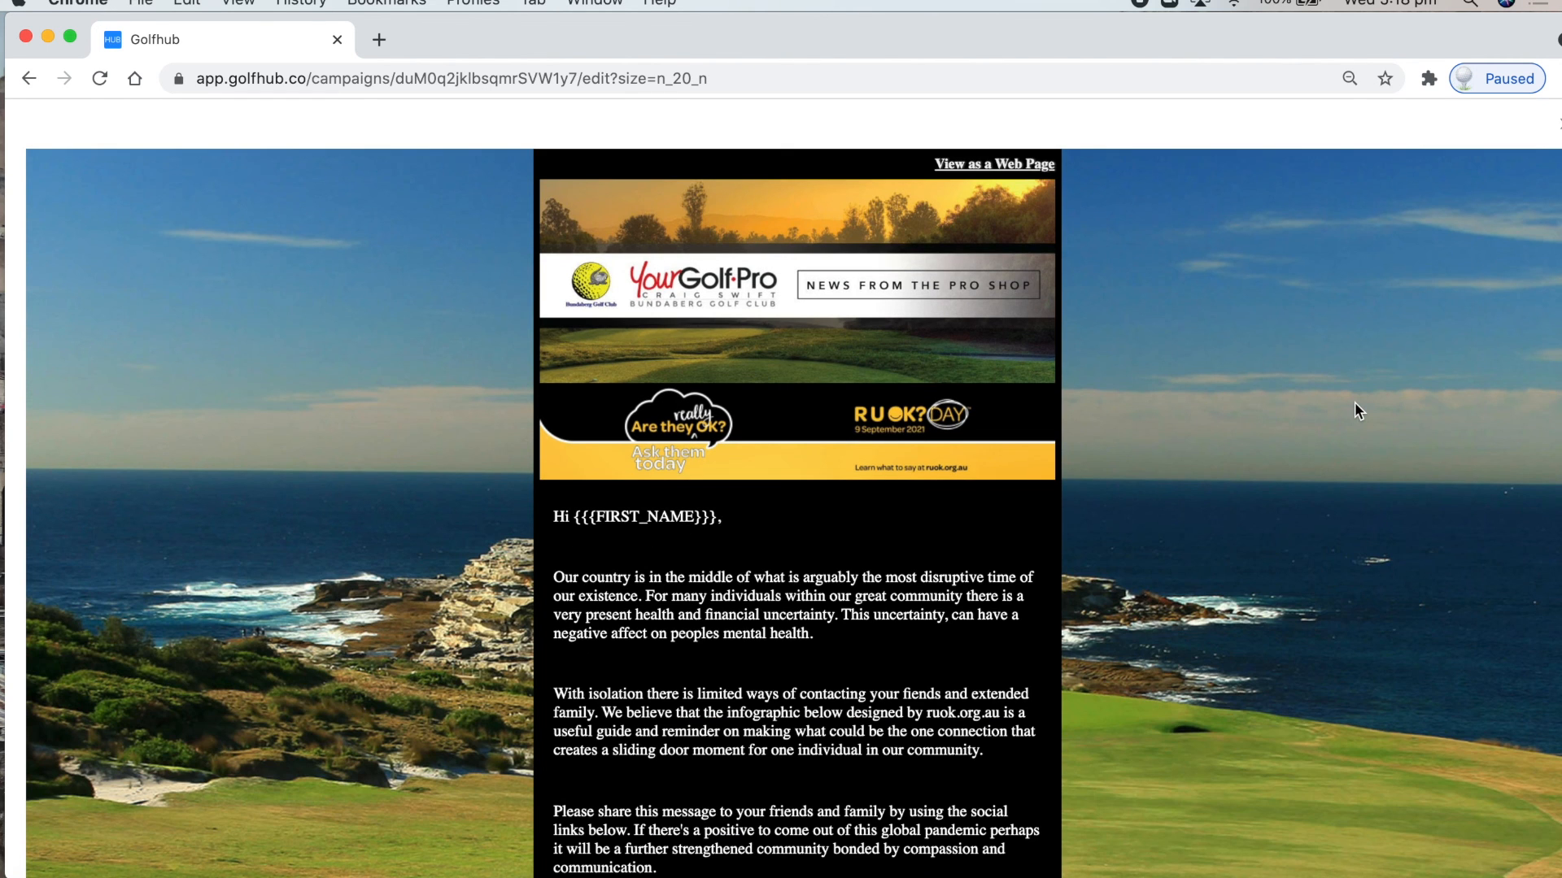
scroll(1354, 402, "down", 10)
scroll(1354, 402, "up", 10)
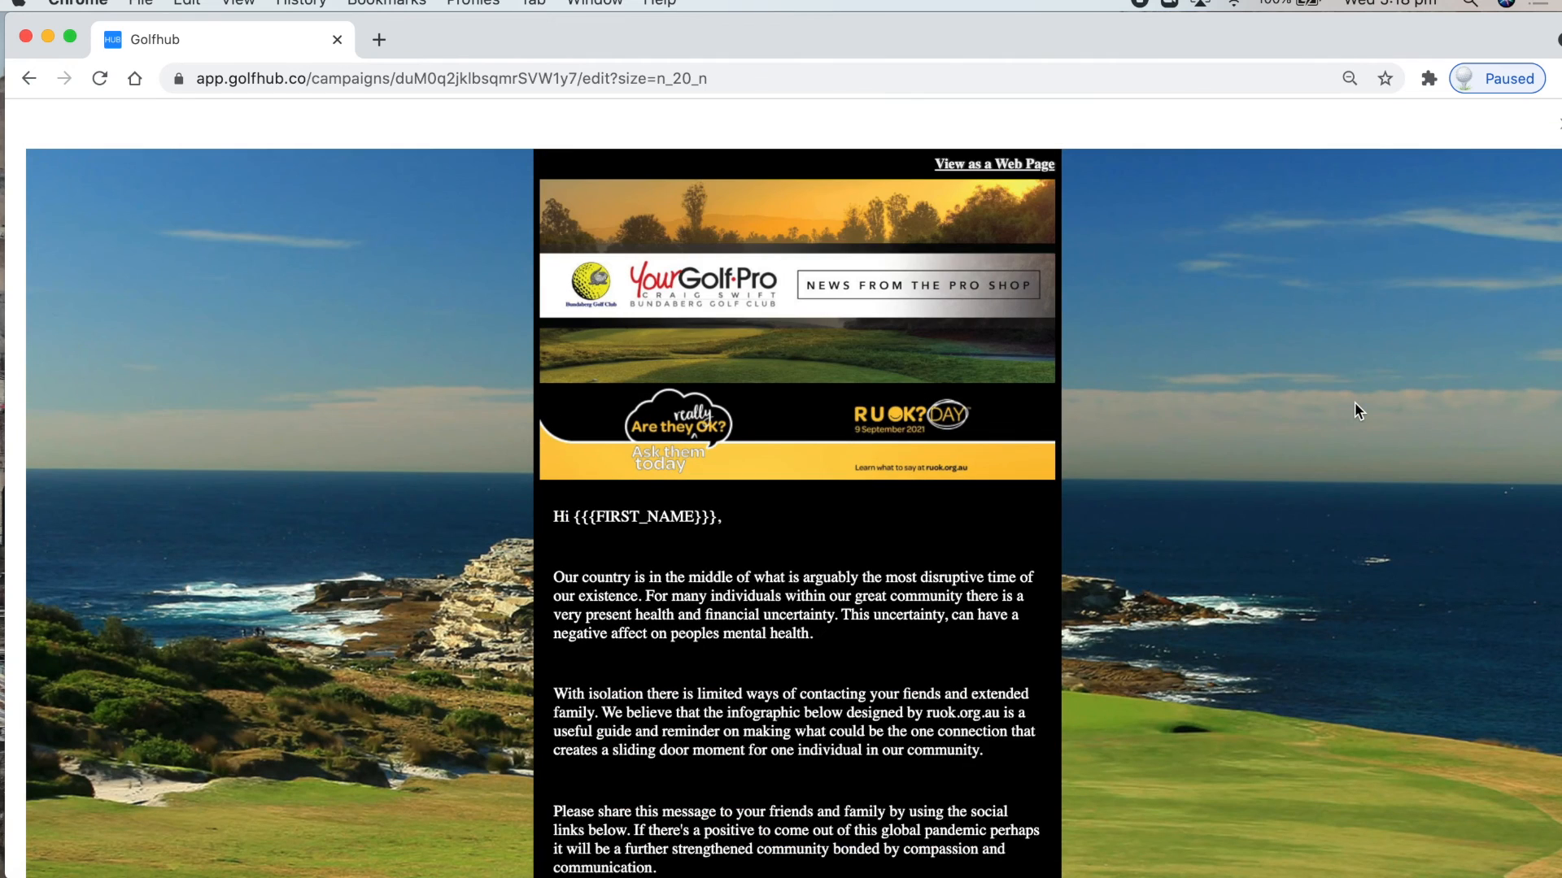